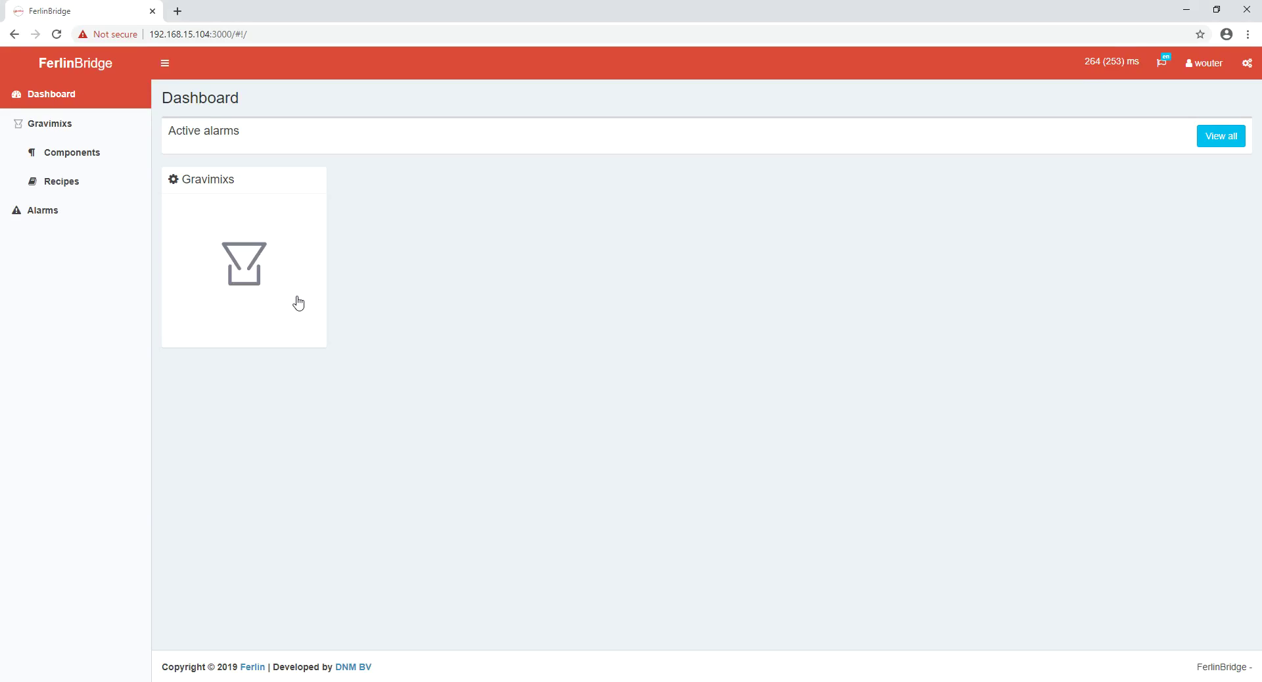
{"action": "left_click", "coordinate": [1213, 75]}
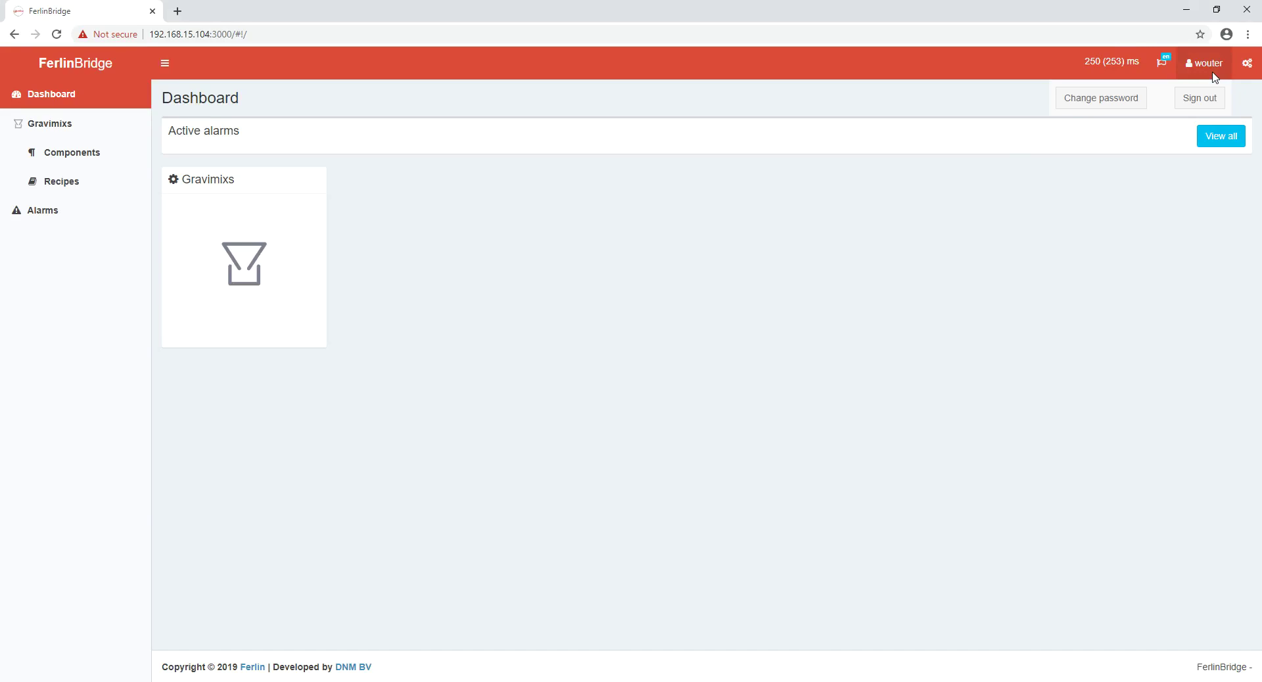
{"action": "left_click", "coordinate": [721, 271]}
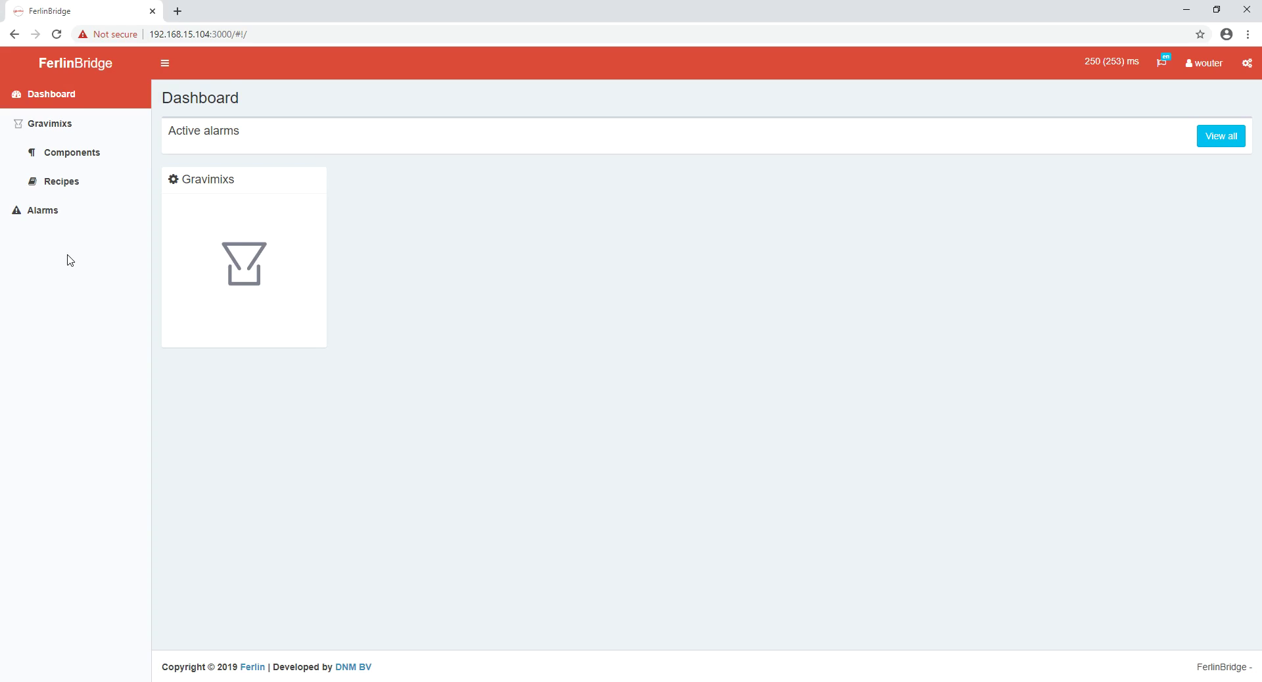
Start a new component from the Components list and label it "Test natural".
{"action": "left_click", "coordinate": [84, 159]}
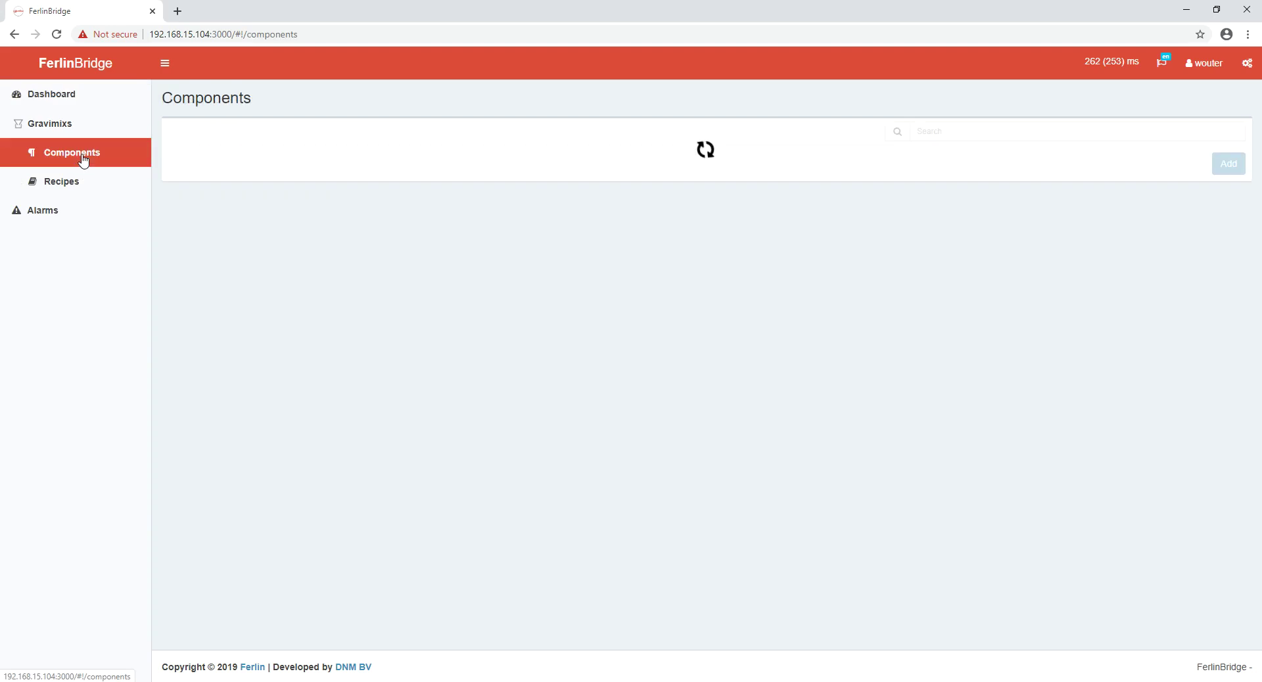
{"action": "scroll", "coordinate": [450, 221], "scroll_direction": "down", "scroll_amount": 2}
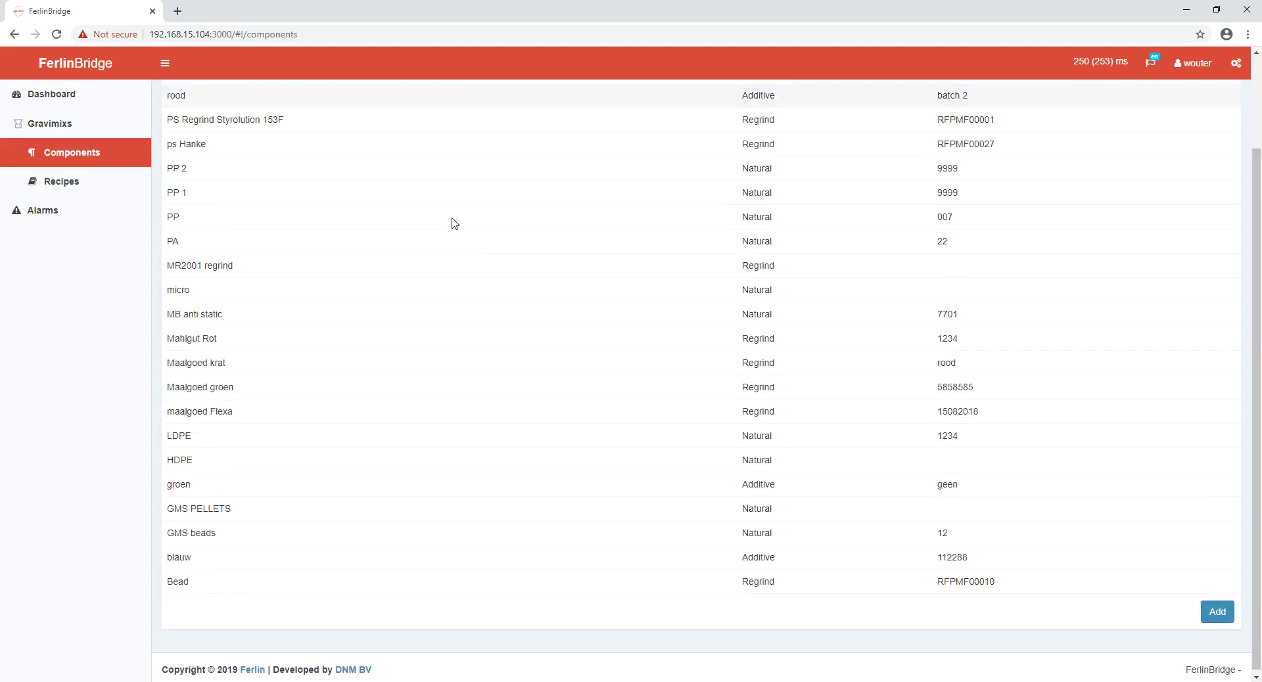
{"action": "scroll", "coordinate": [460, 398], "scroll_direction": "up", "scroll_amount": 2}
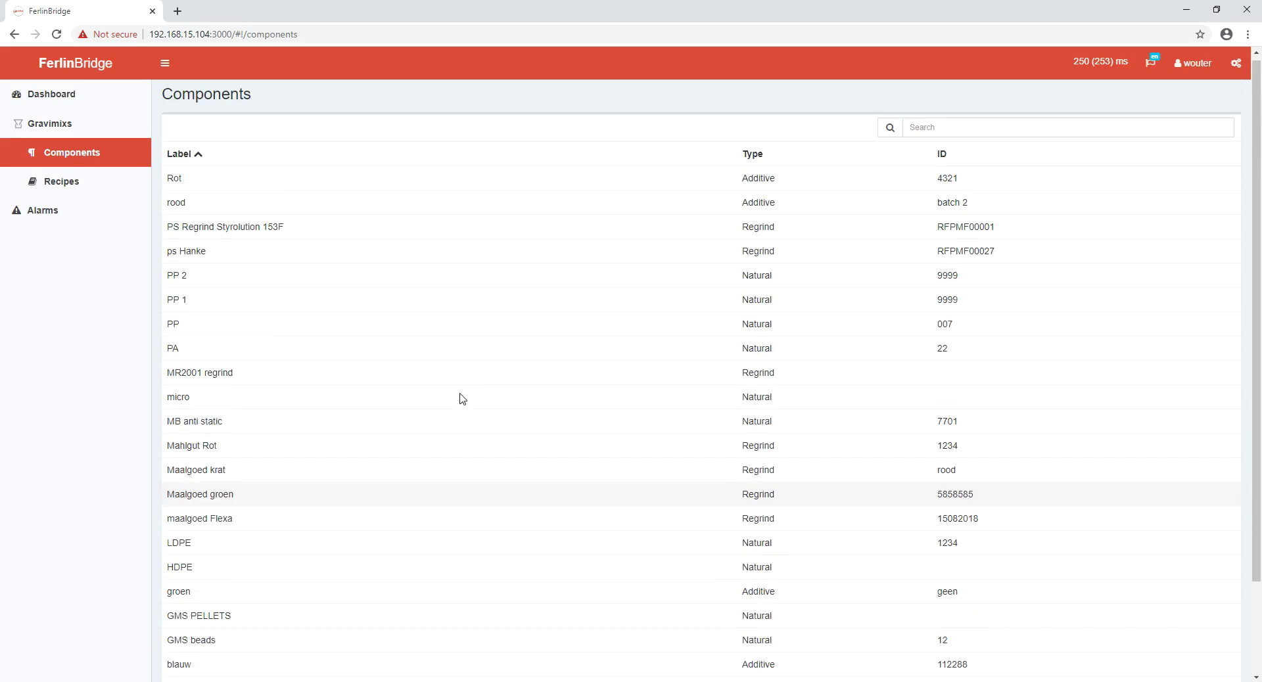
{"action": "scroll", "coordinate": [460, 397], "scroll_direction": "down", "scroll_amount": 2}
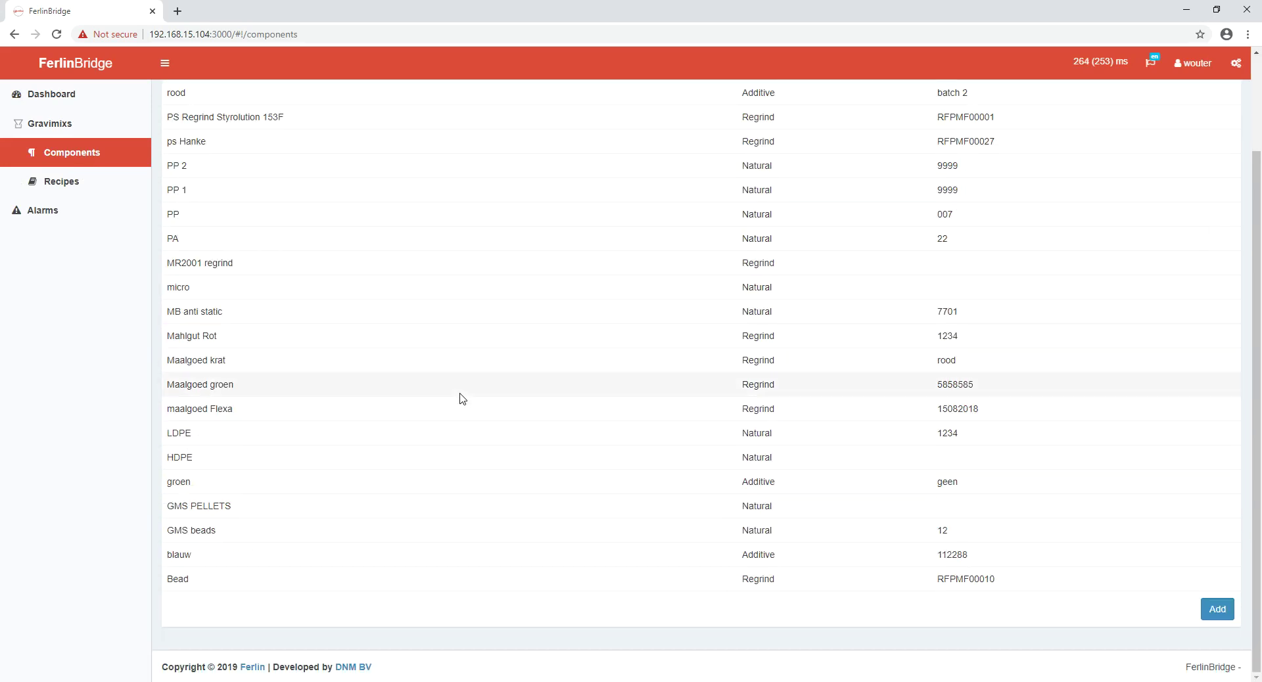
{"action": "left_click", "coordinate": [1217, 609]}
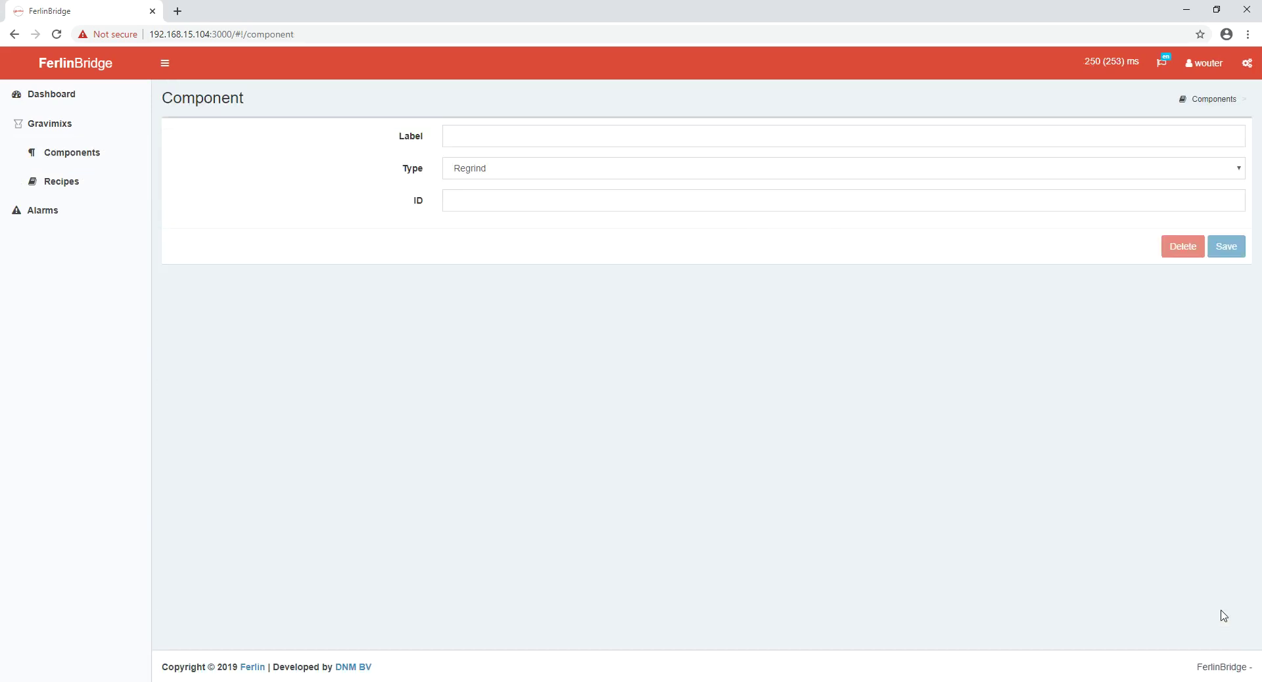
{"action": "left_click", "coordinate": [470, 142]}
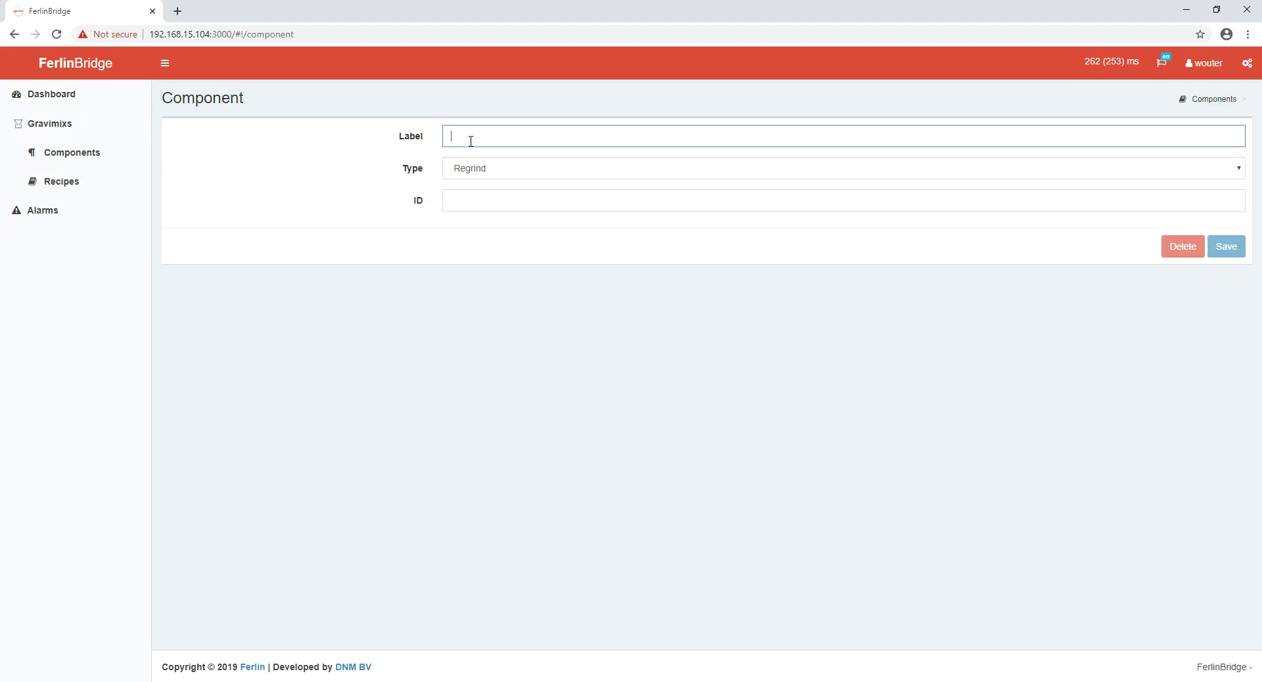
{"action": "type", "text": "Test"}
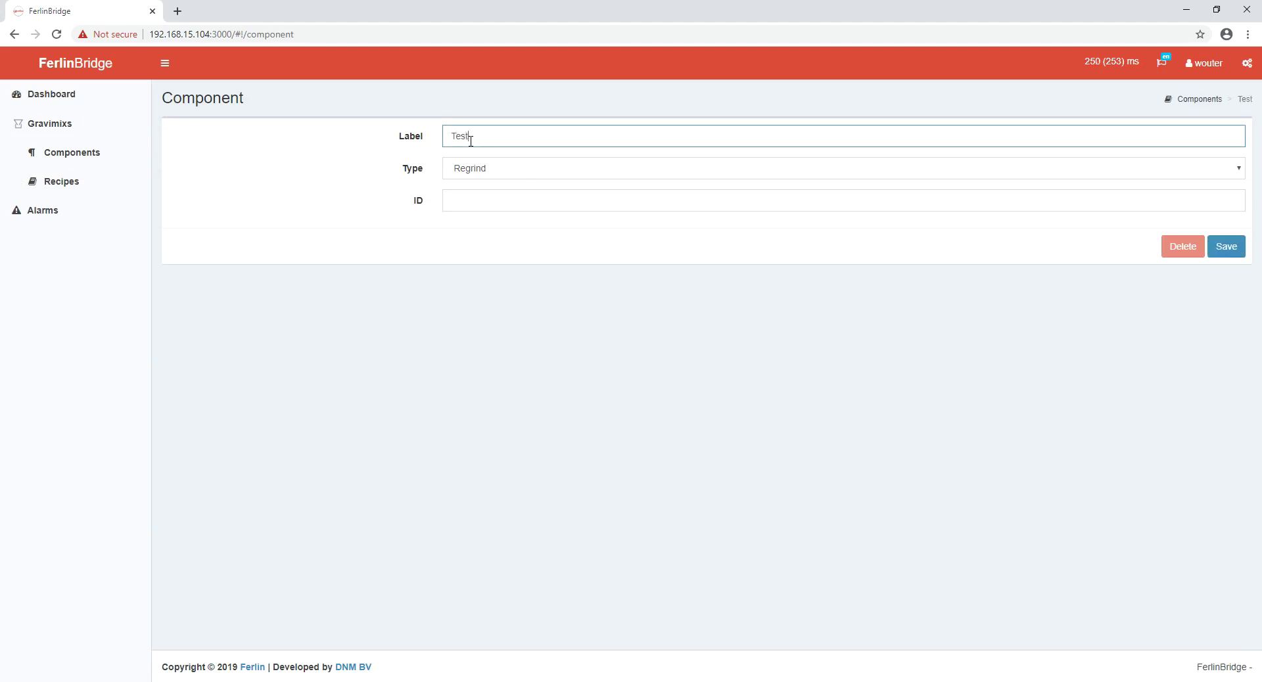
{"action": "type", "text": " natural"}
Set the component's type to Natural and its ID to 1111, and save it.
{"action": "left_click", "coordinate": [491, 170]}
{"action": "left_click", "coordinate": [479, 234]}
{"action": "left_click", "coordinate": [465, 199]}
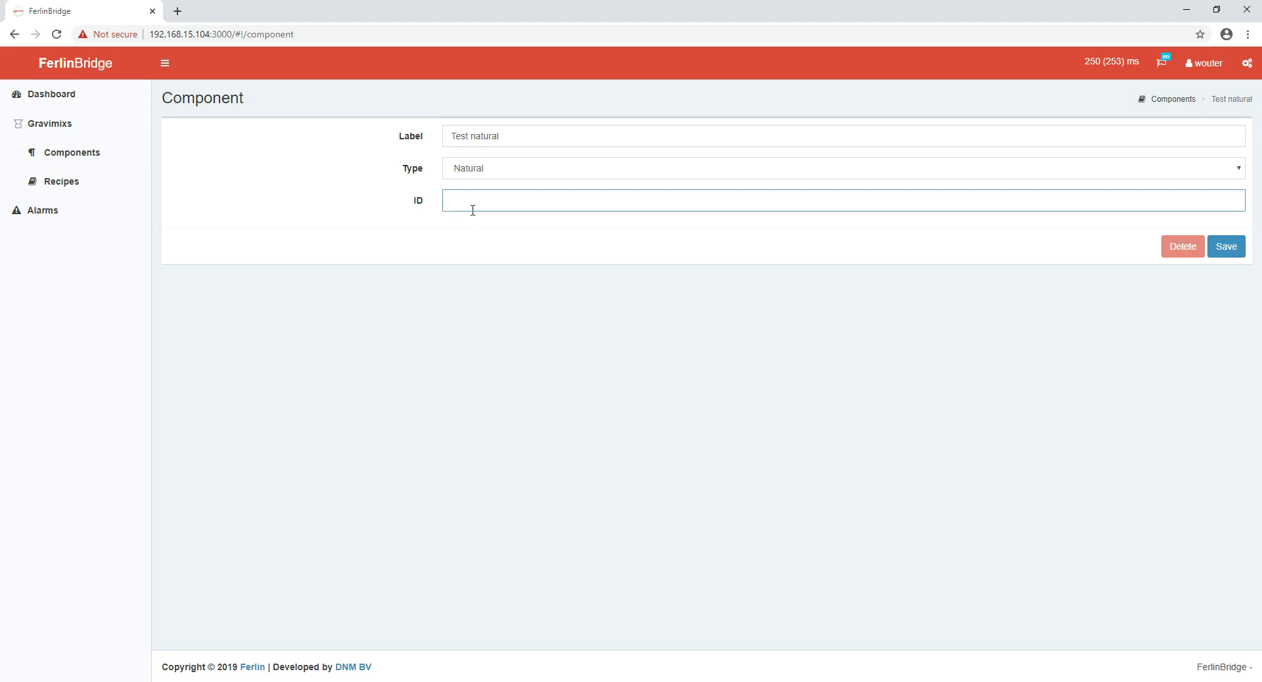
{"action": "type", "text": "1111"}
{"action": "left_click", "coordinate": [1230, 256]}
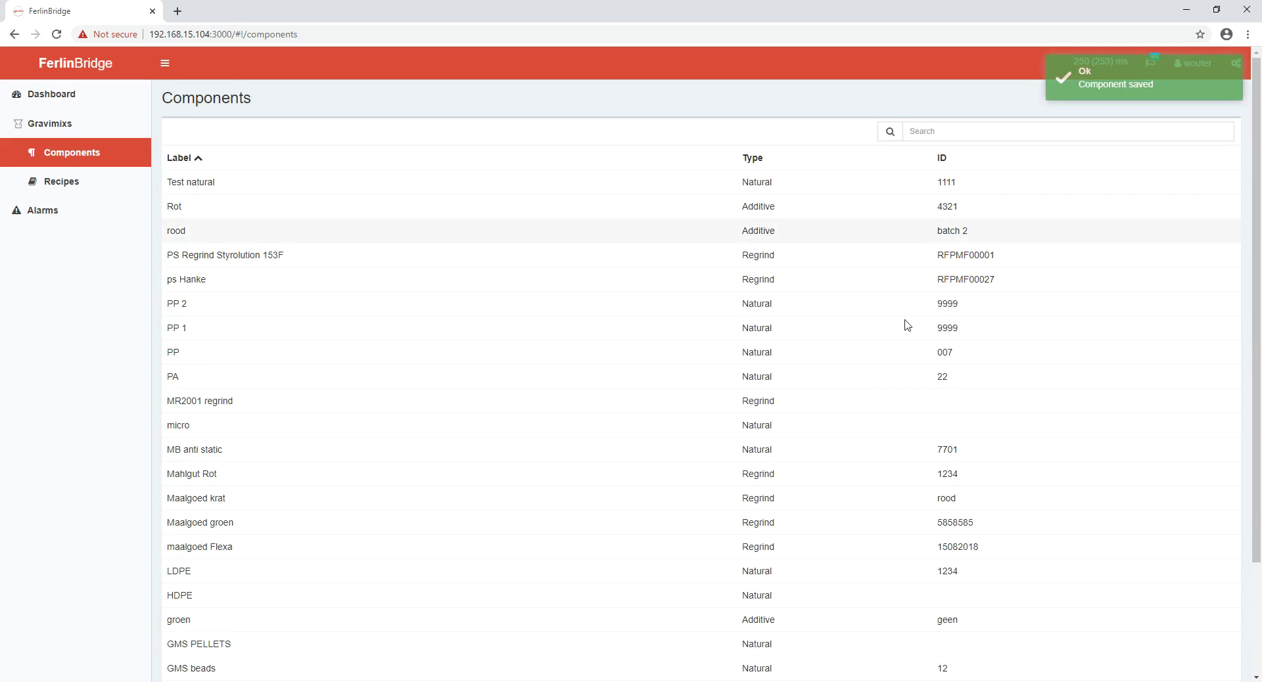
Add another component labelled "Rest Additive" with type Additive and no ID, and save it.
{"action": "scroll", "coordinate": [862, 522], "scroll_direction": "down", "scroll_amount": 3}
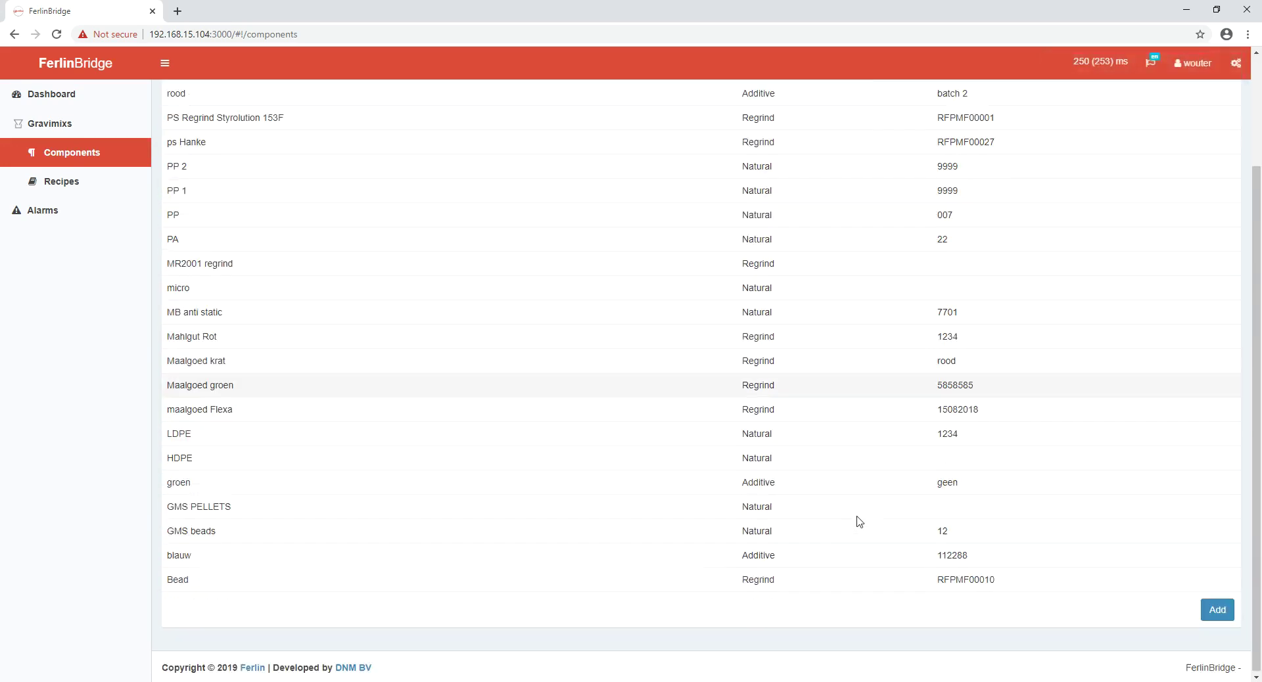
{"action": "left_click", "coordinate": [1225, 616]}
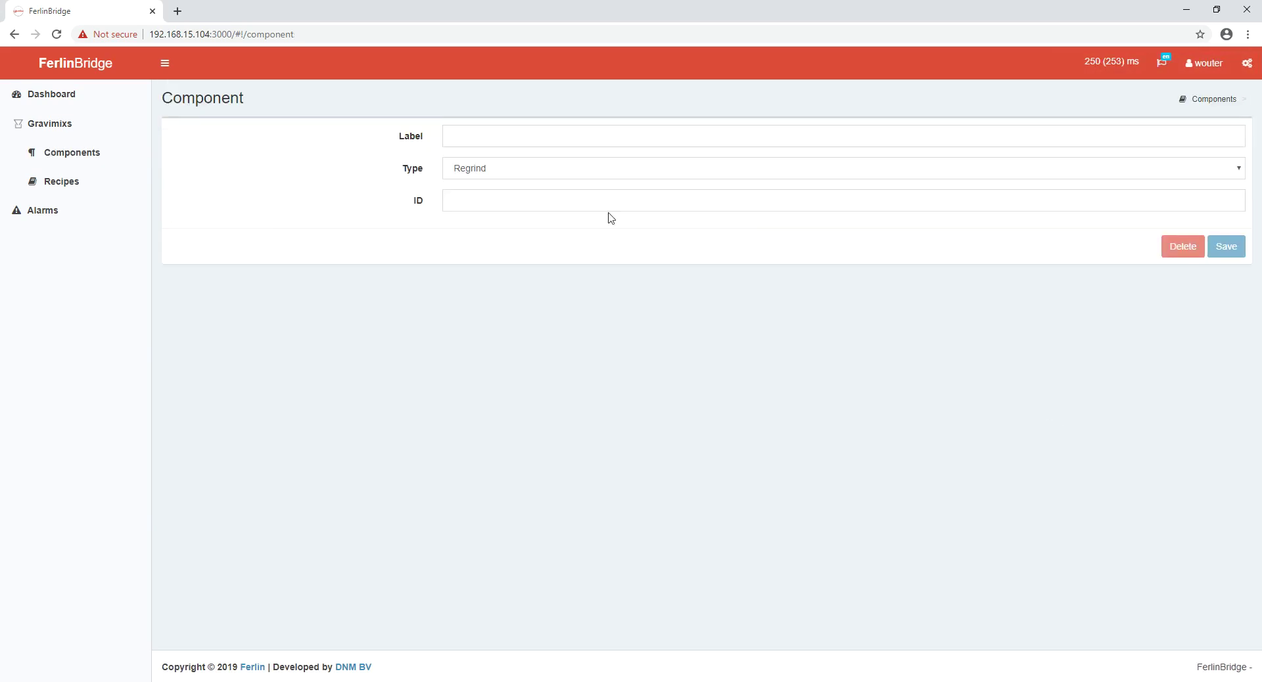
{"action": "left_click", "coordinate": [495, 138]}
{"action": "type", "text": "Re"}
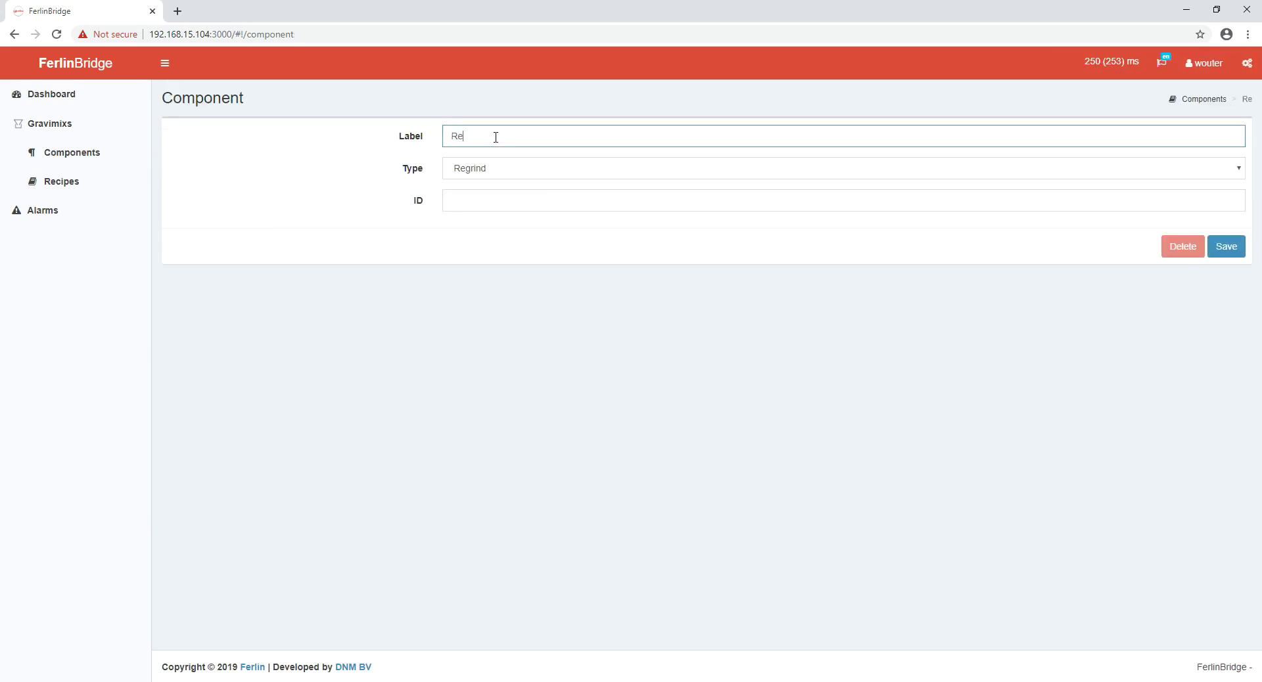
{"action": "type", "text": "st Additive"}
{"action": "left_click", "coordinate": [490, 169]}
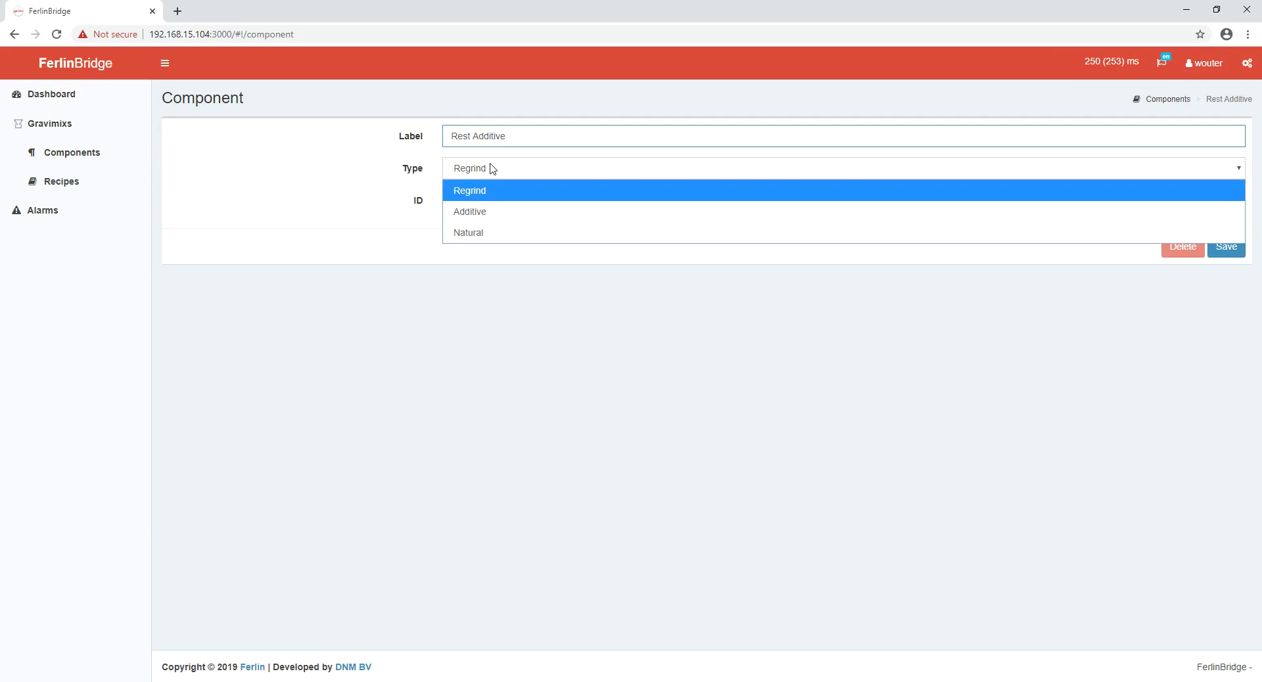
{"action": "left_click", "coordinate": [472, 209]}
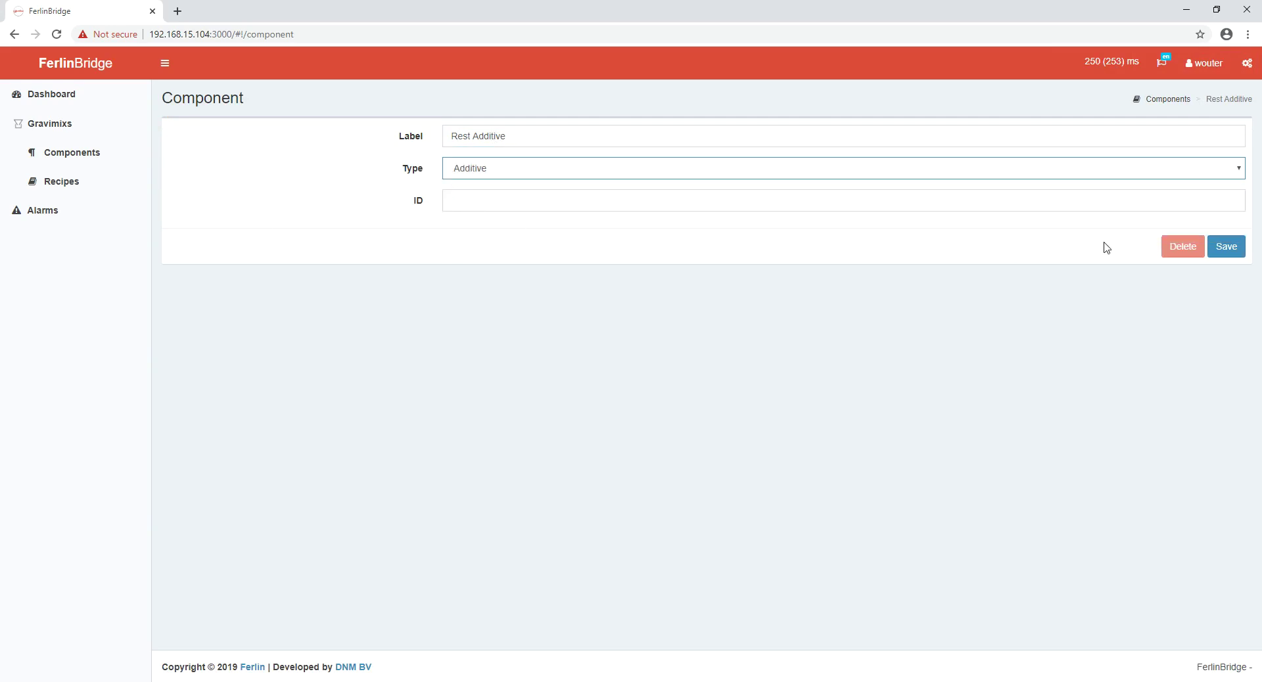
{"action": "left_click", "coordinate": [1226, 247]}
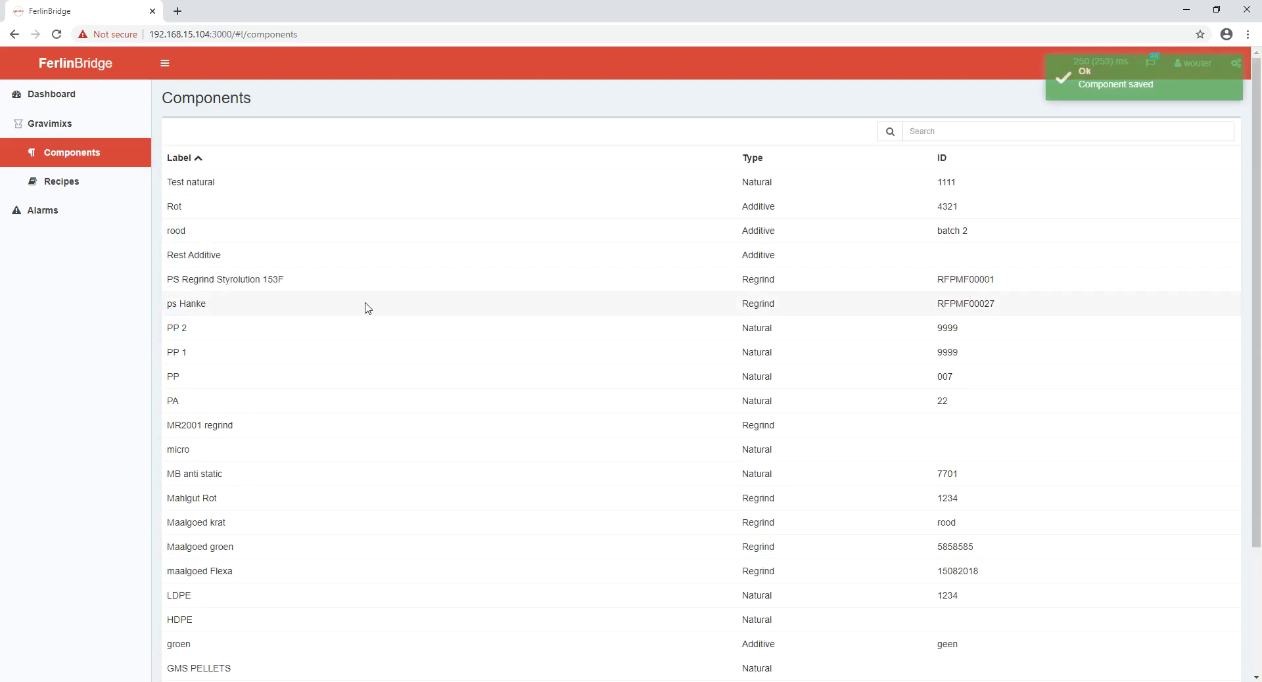
Correct the label of the "Rest Additive" component to "Test additive" and save it.
{"action": "scroll", "coordinate": [366, 307], "scroll_direction": "down", "scroll_amount": 3}
{"action": "scroll", "coordinate": [368, 308], "scroll_direction": "up", "scroll_amount": 3}
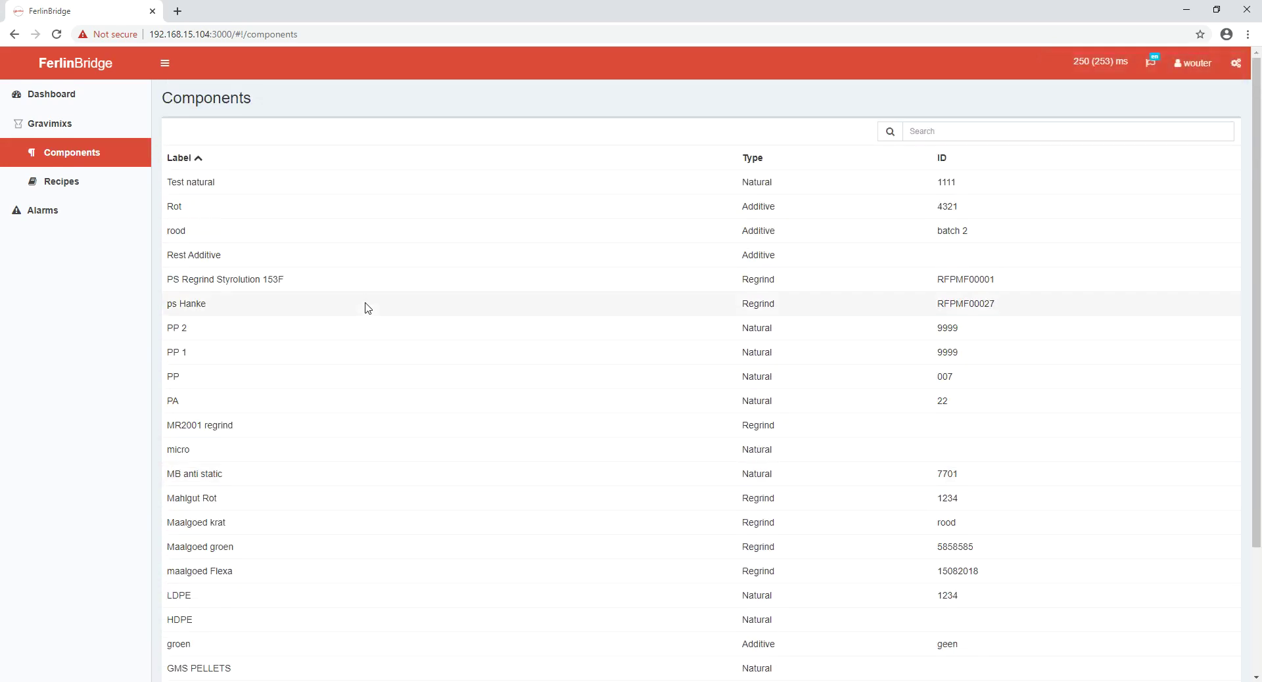
{"action": "left_click", "coordinate": [250, 262]}
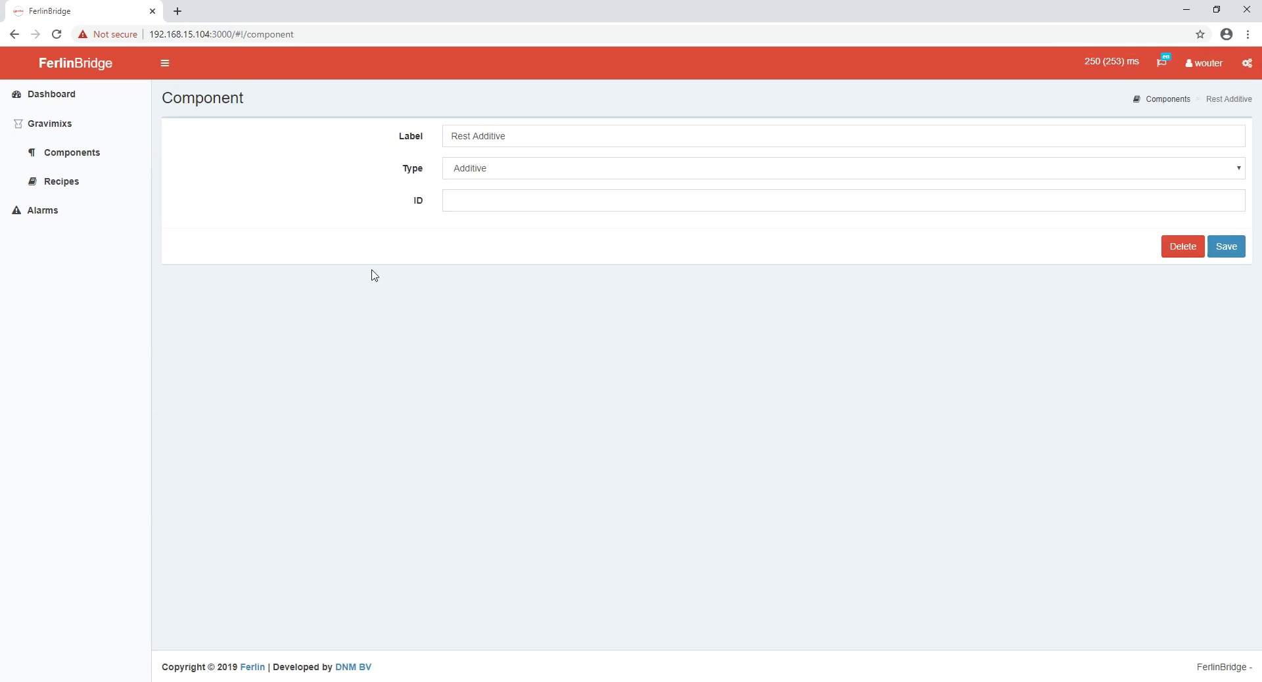
{"action": "left_click", "coordinate": [454, 136]}
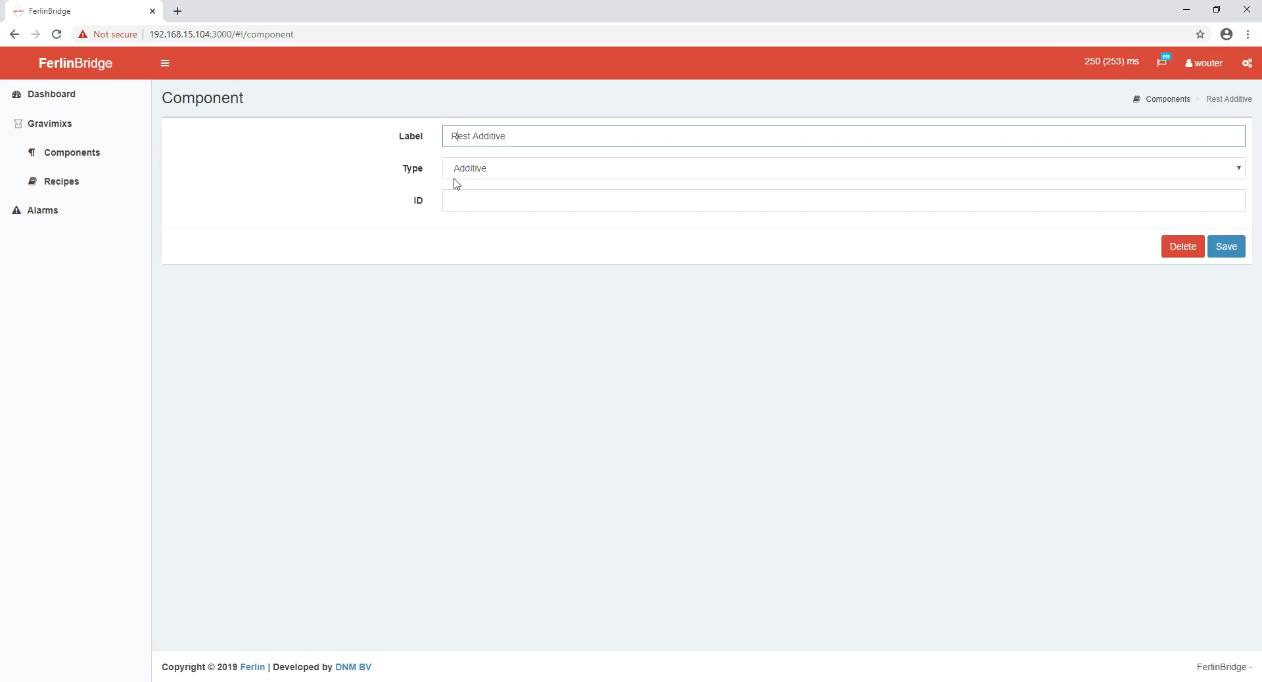
{"action": "key", "text": "BackSpace"}
{"action": "type", "text": "T"}
{"action": "key", "text": "Right"}
{"action": "key", "text": "Right"}
{"action": "key", "text": "Right"}
{"action": "key", "text": "Right"}
{"action": "key", "text": "Right"}
{"action": "key", "text": "BackSpace"}
{"action": "type", "text": "a"}
{"action": "left_click", "coordinate": [1226, 247]}
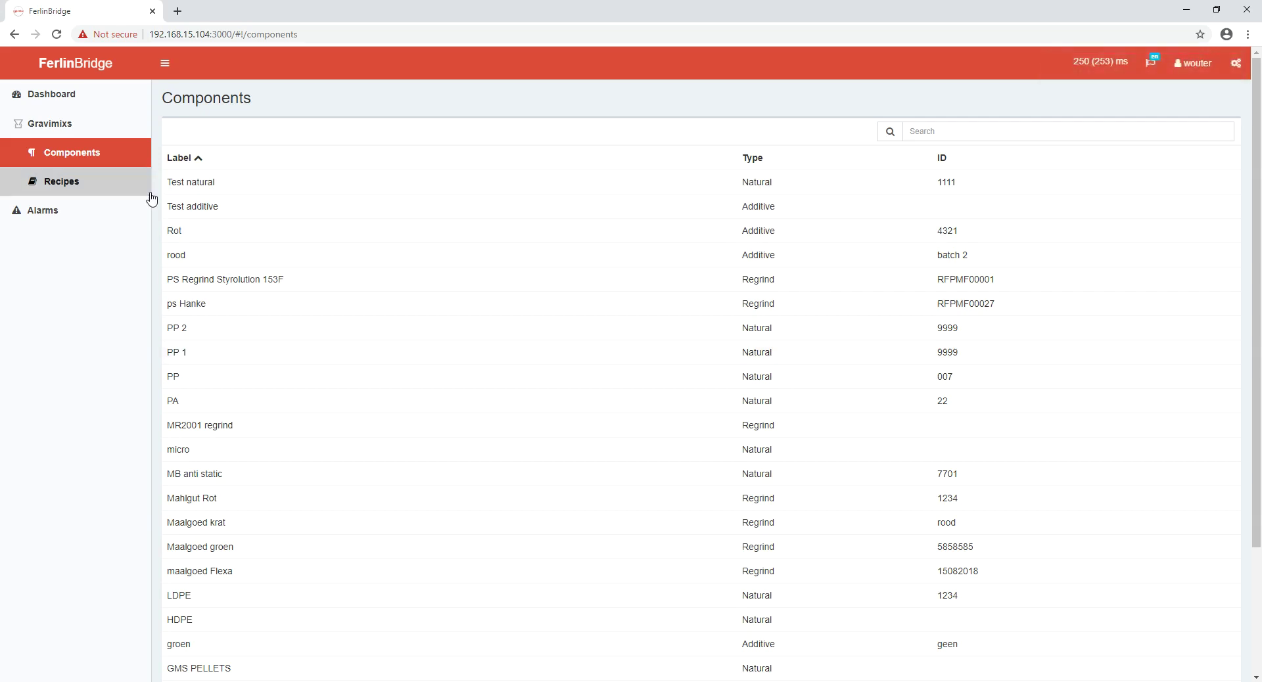
Look through the Recipes list, examine the details of recipe "test %" with ID 18, and return to the list.
{"action": "left_click", "coordinate": [78, 188]}
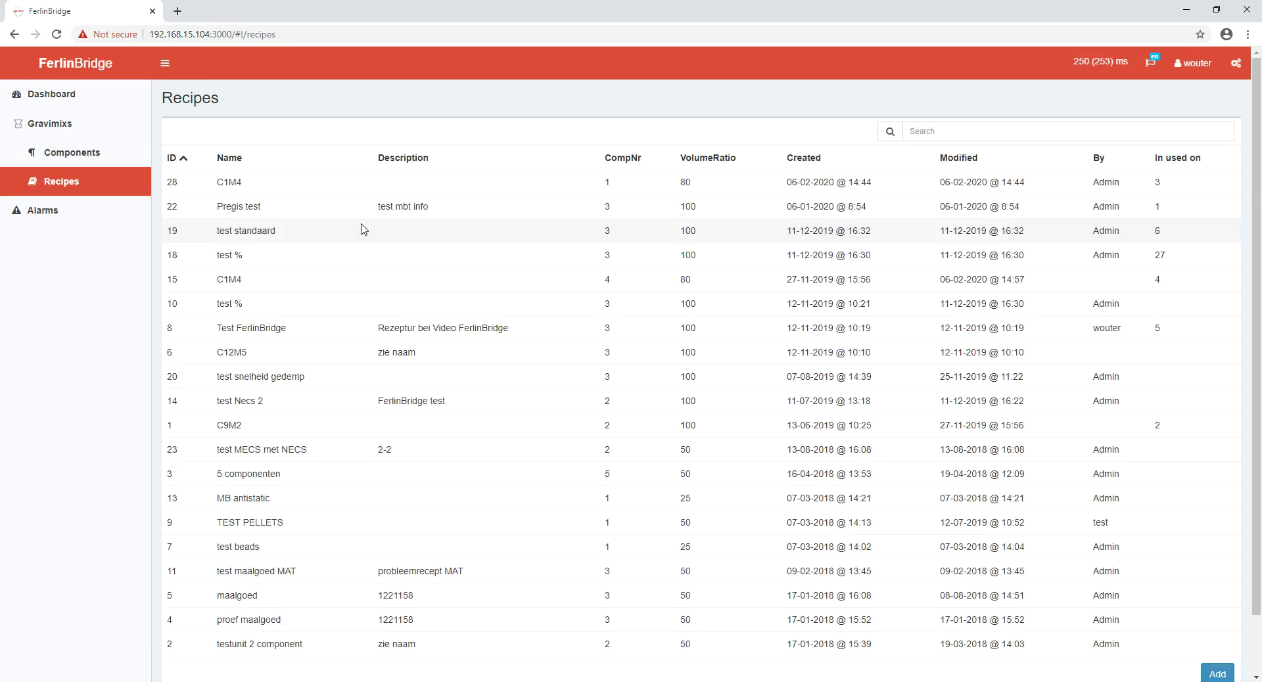
{"action": "scroll", "coordinate": [518, 287], "scroll_direction": "down", "scroll_amount": 2}
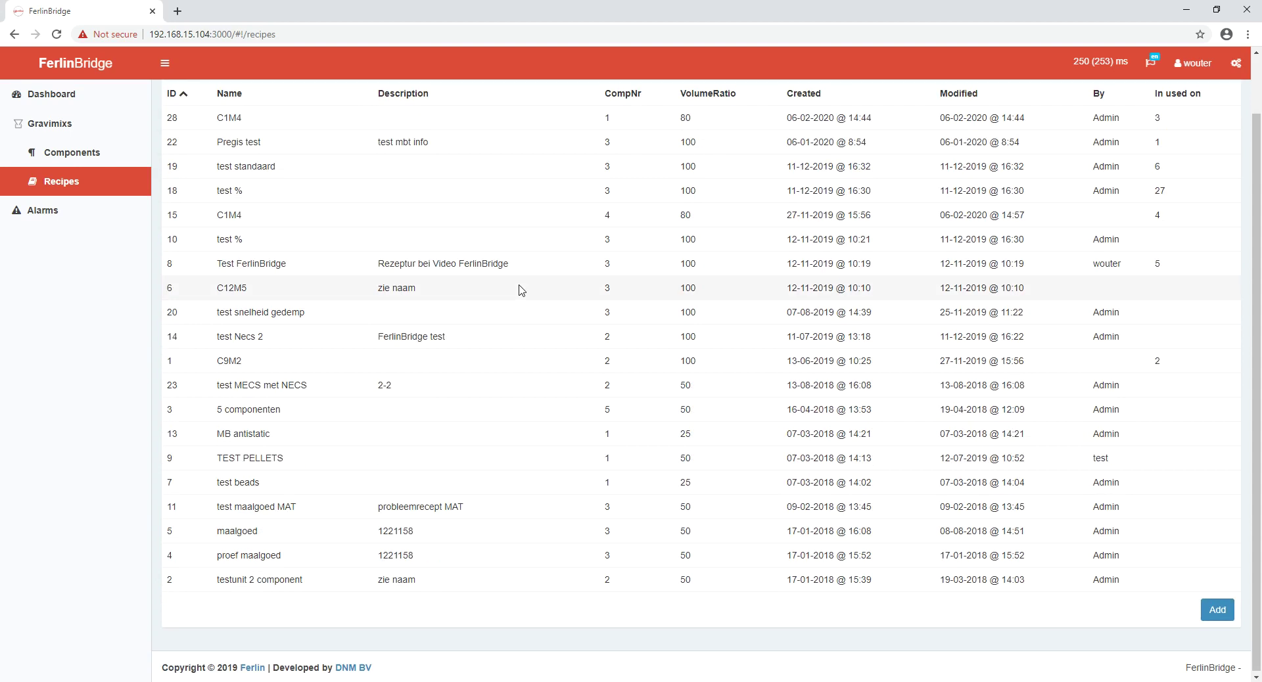
{"action": "scroll", "coordinate": [519, 289], "scroll_direction": "up", "scroll_amount": 2}
{"action": "scroll", "coordinate": [521, 289], "scroll_direction": "down", "scroll_amount": 2}
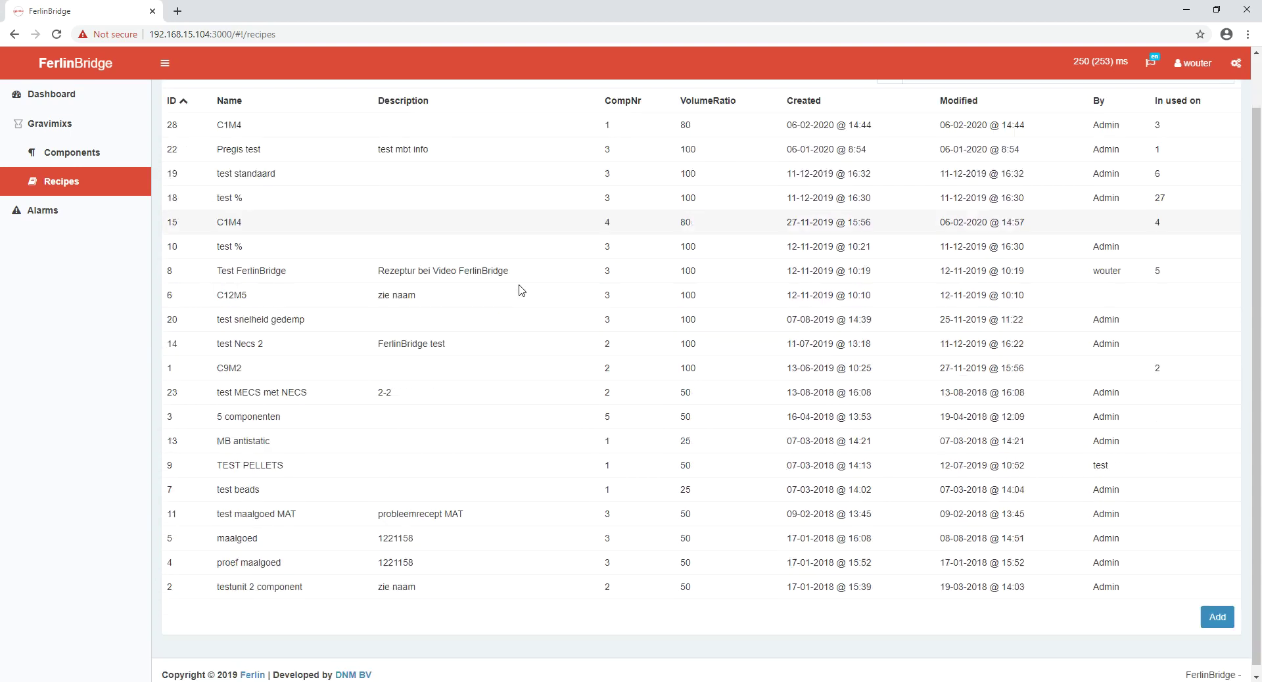
{"action": "left_click", "coordinate": [268, 200]}
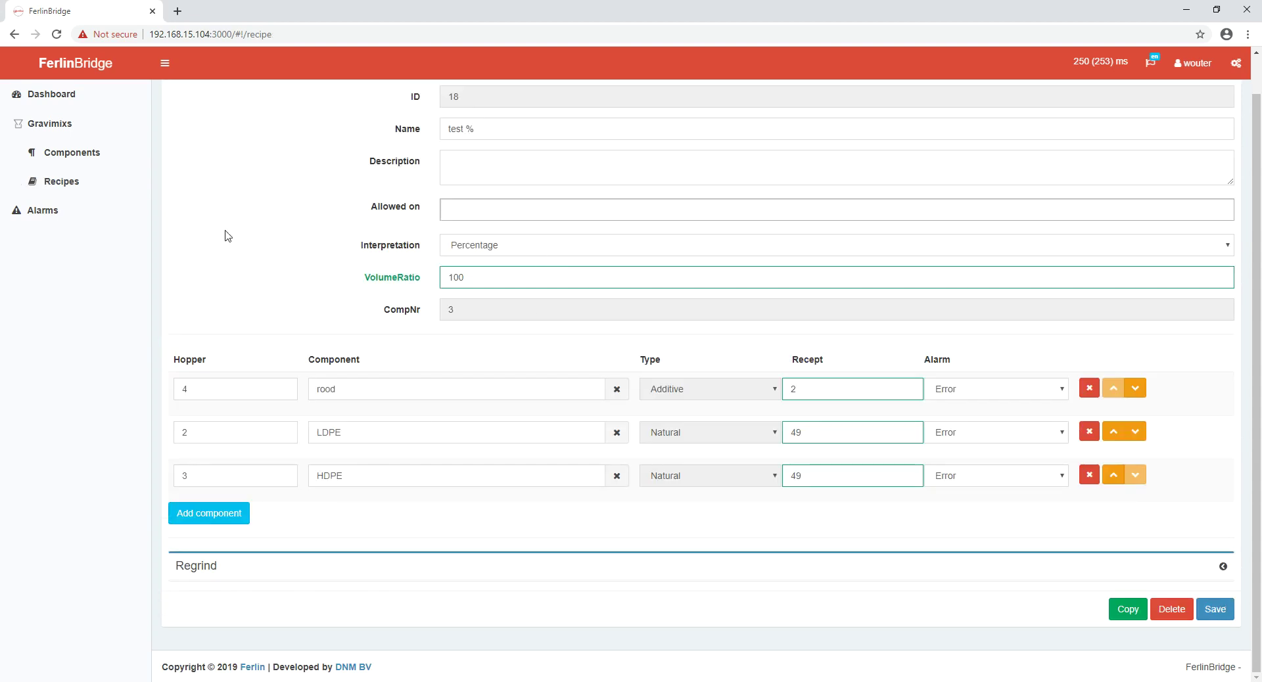
{"action": "left_click", "coordinate": [72, 186]}
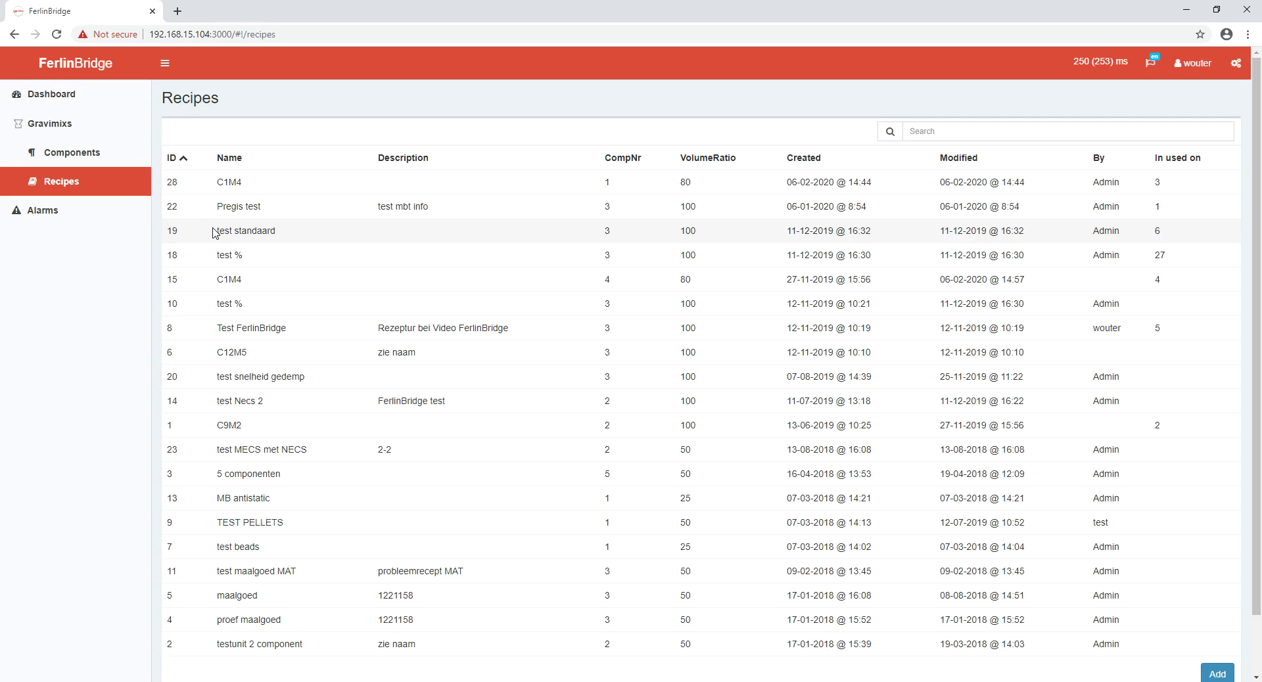
Add a new recipe named "Test recipe" with the description "recipe used for demo video".
{"action": "left_click", "coordinate": [1207, 674]}
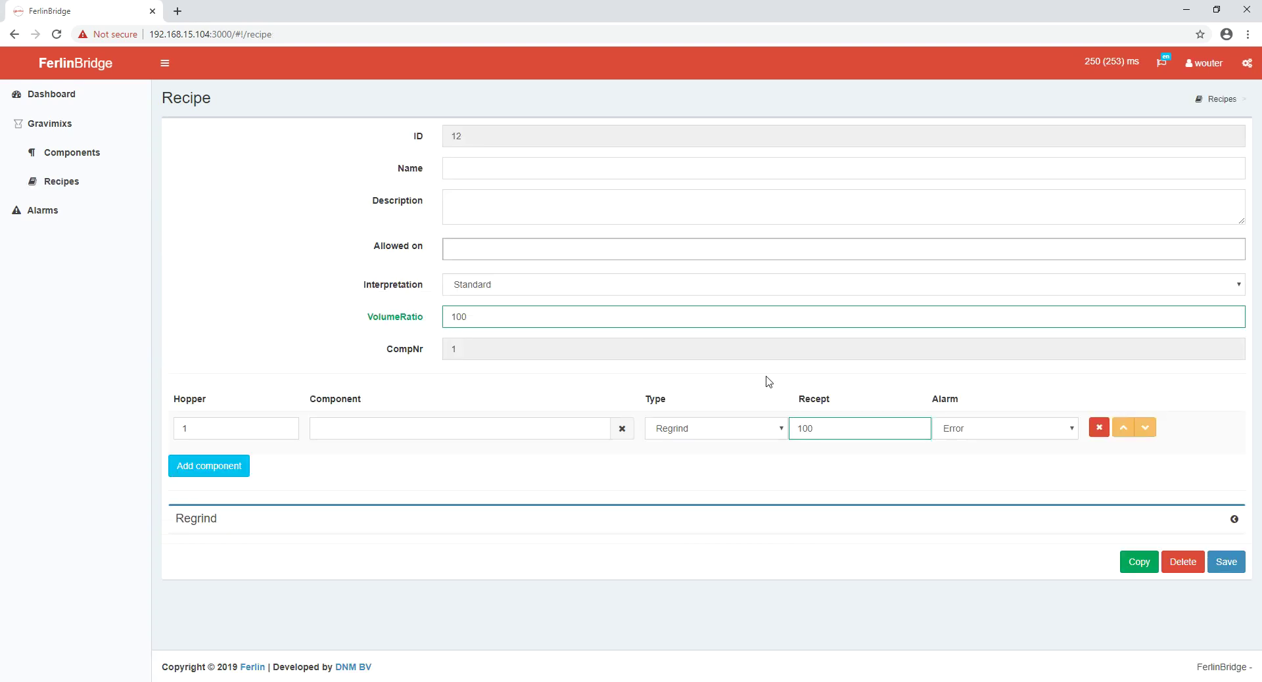
{"action": "left_click", "coordinate": [479, 169]}
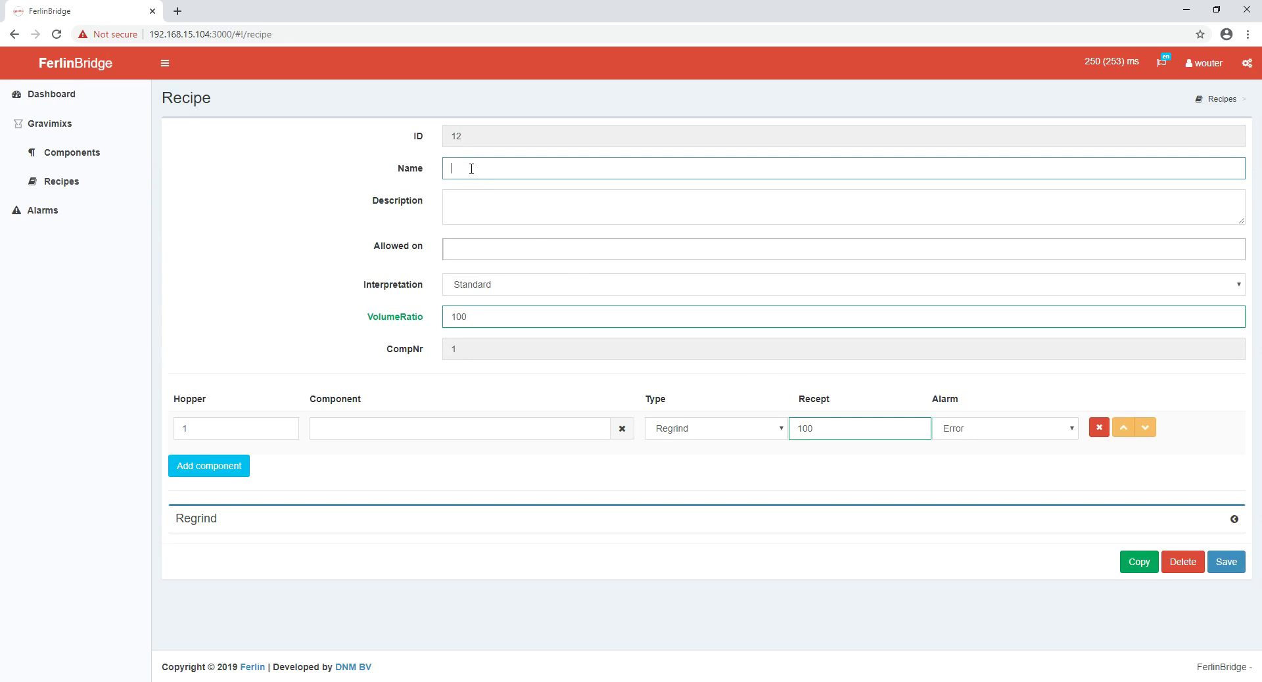
{"action": "type", "text": "Test recipe"}
{"action": "left_click", "coordinate": [477, 199]}
{"action": "type", "text": "red"}
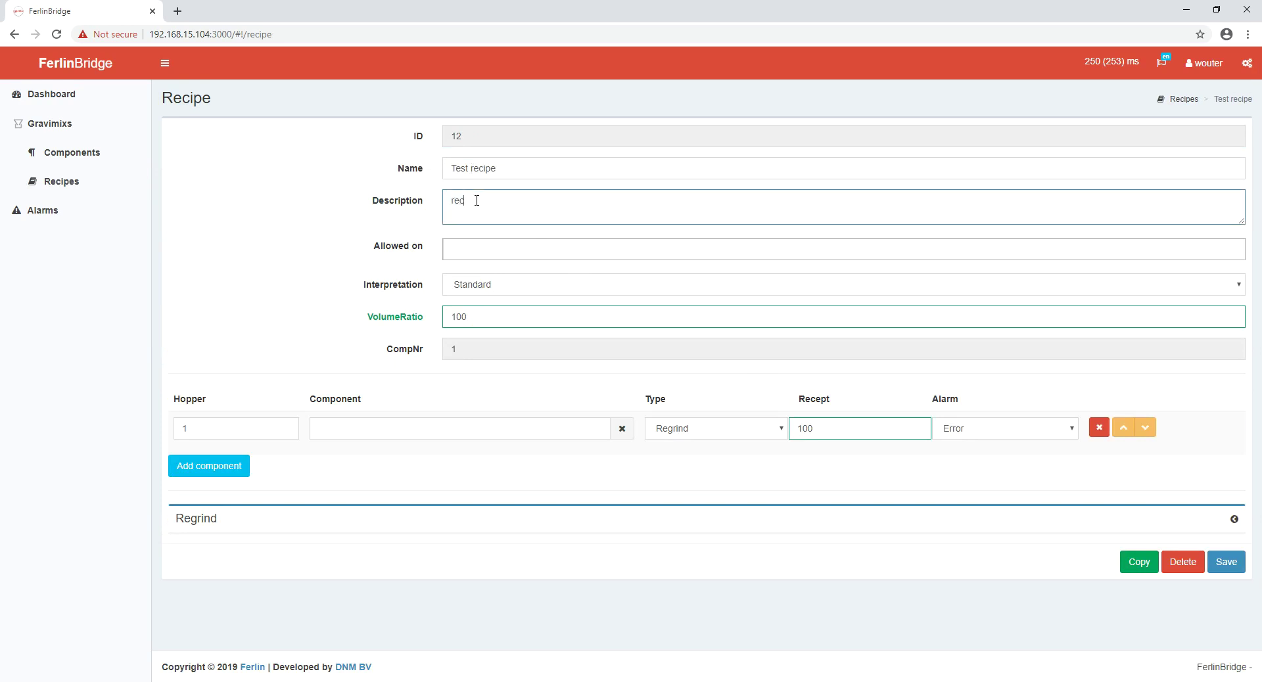
{"action": "type", "text": "ipe used for demo video"}
{"action": "left_click", "coordinate": [469, 255]}
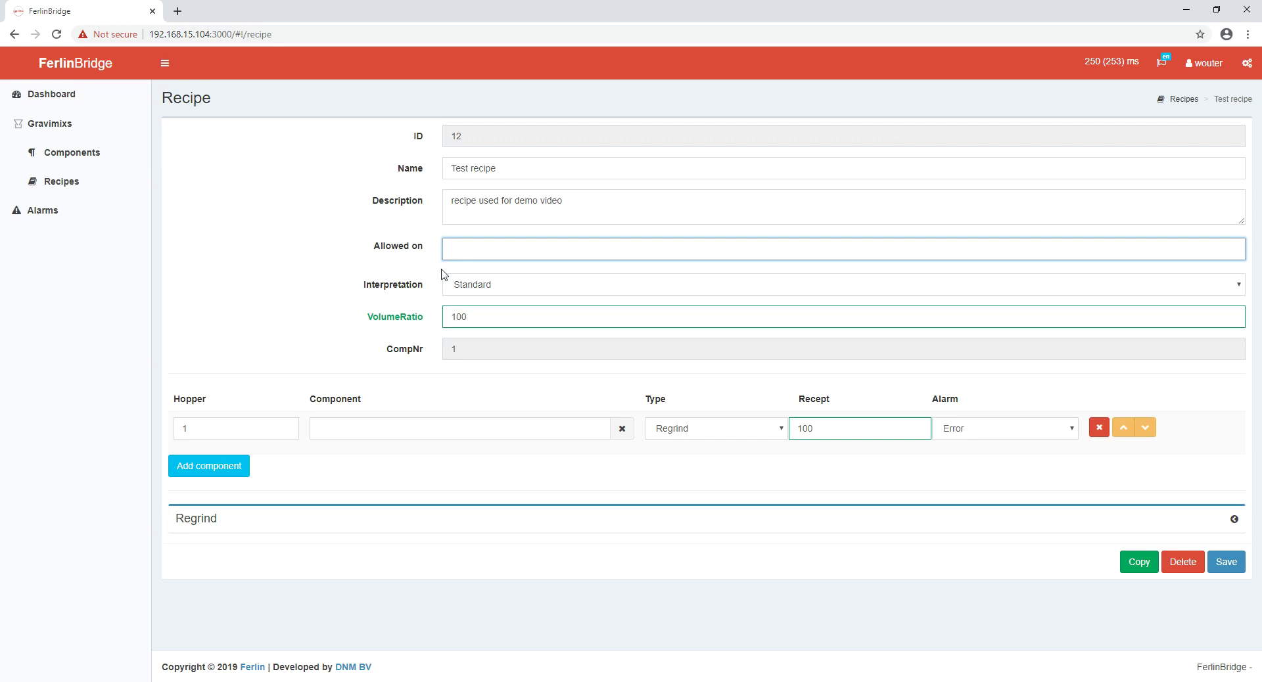
Set the recipe's interpretation to Percentage and its VolumeRatio to 50.
{"action": "left_click", "coordinate": [489, 293]}
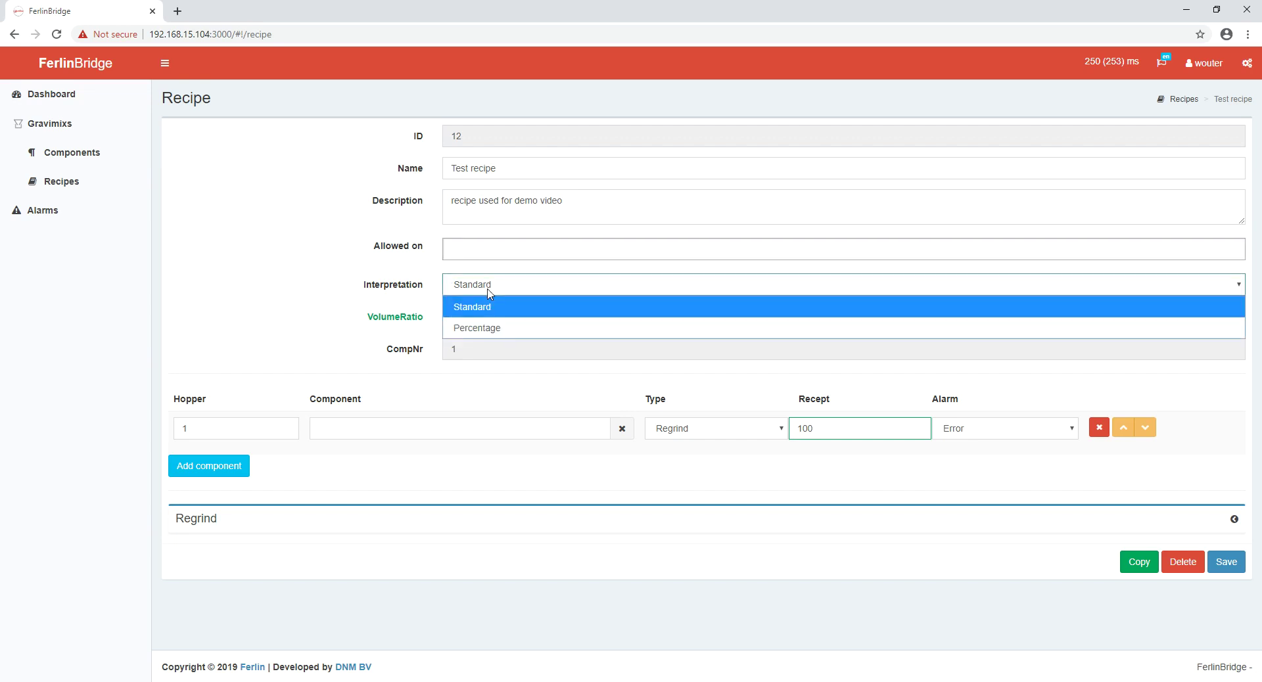
{"action": "left_click", "coordinate": [473, 327]}
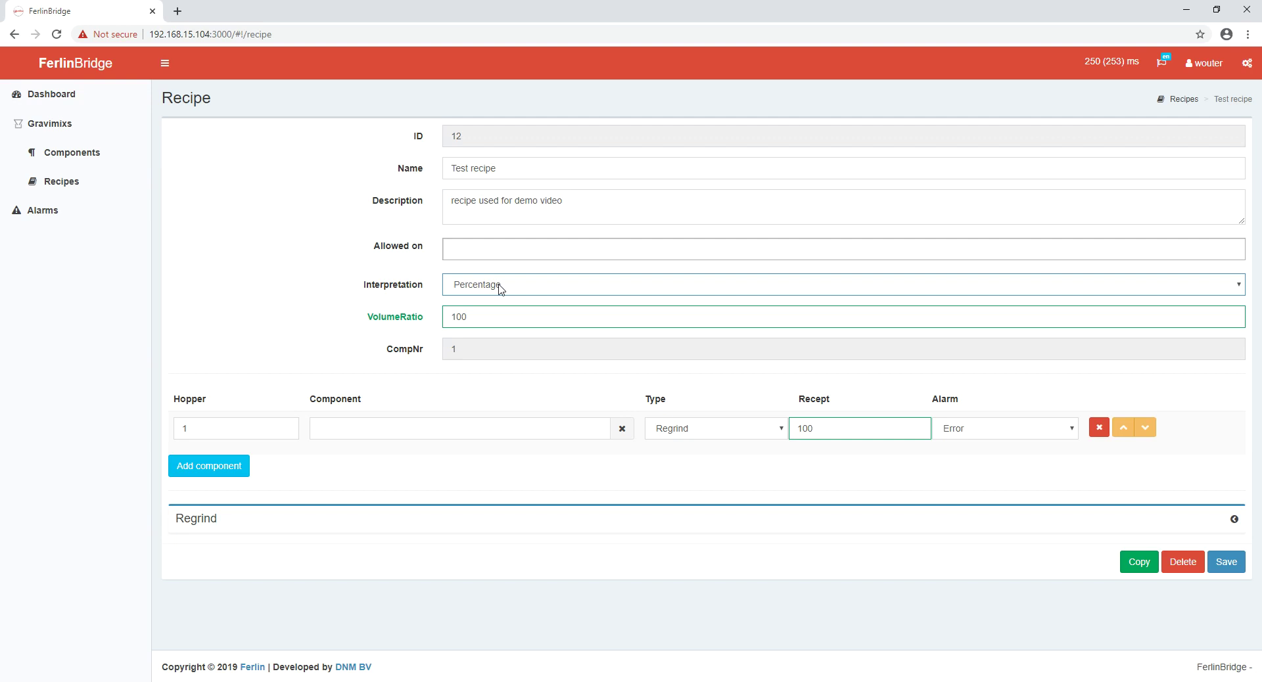
{"action": "double_click", "coordinate": [488, 320]}
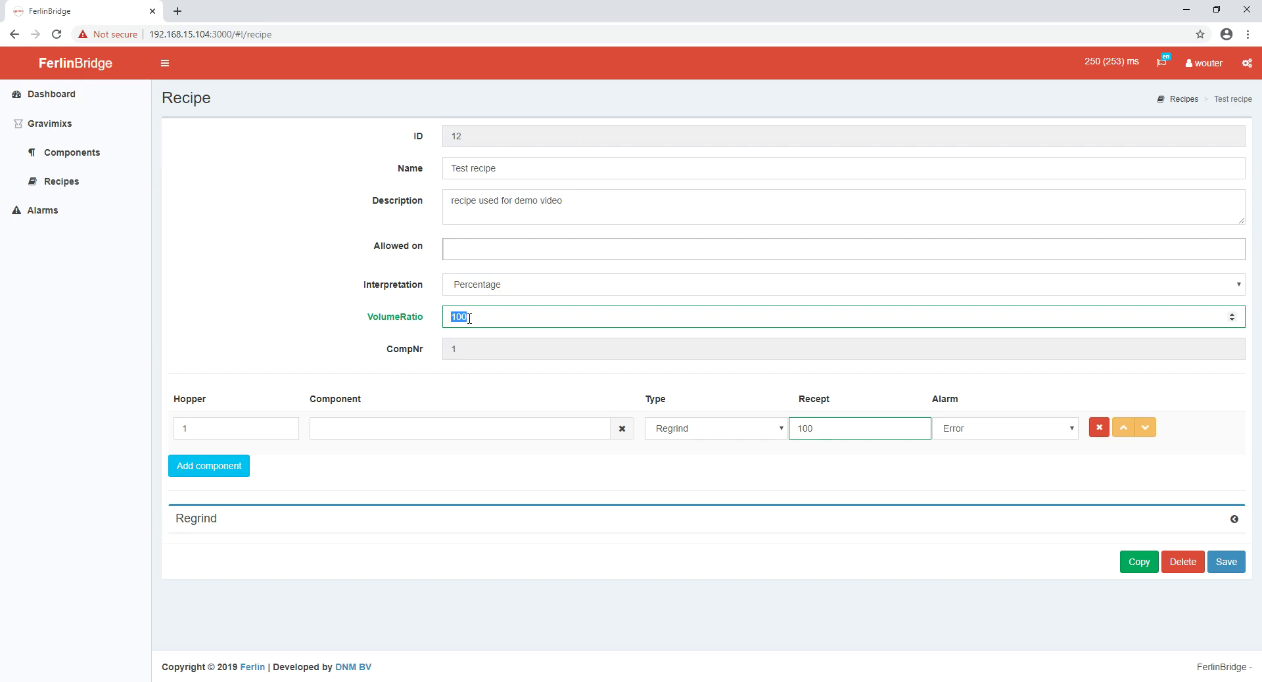
{"action": "type", "text": "50"}
Assign the Test additive component to hopper 1 of the recipe and set its Recept value to 2.
{"action": "left_click", "coordinate": [381, 429]}
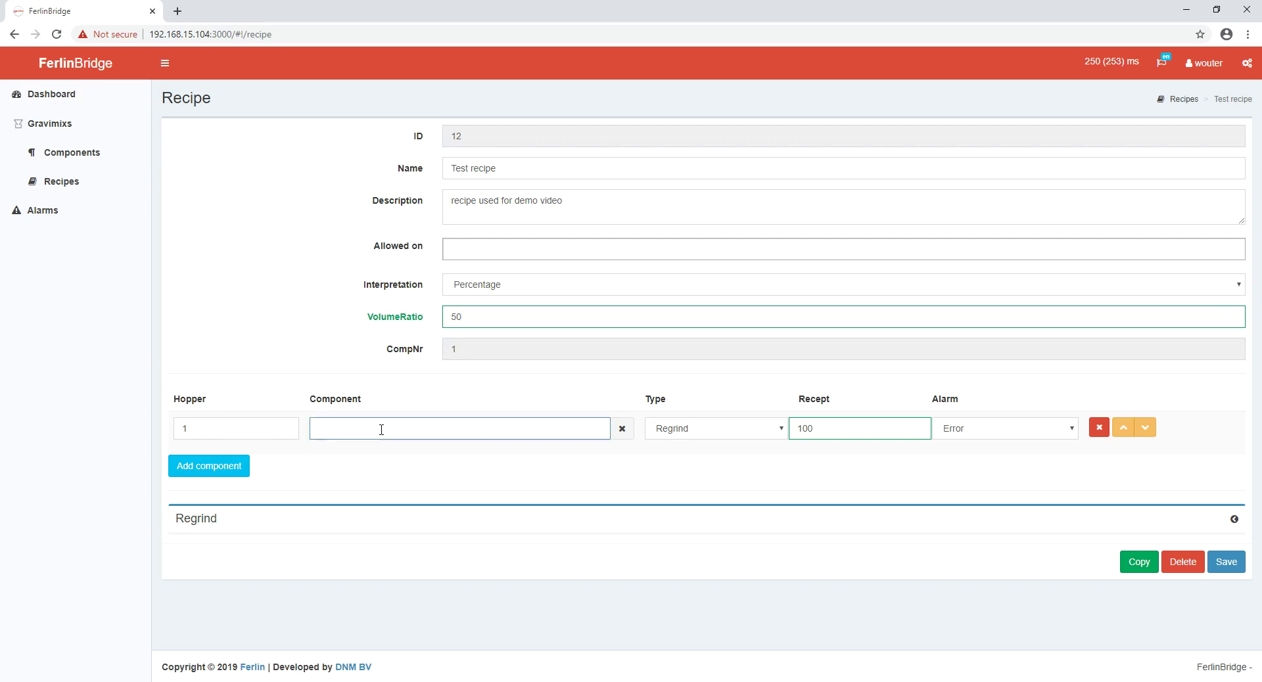
{"action": "type", "text": "te"}
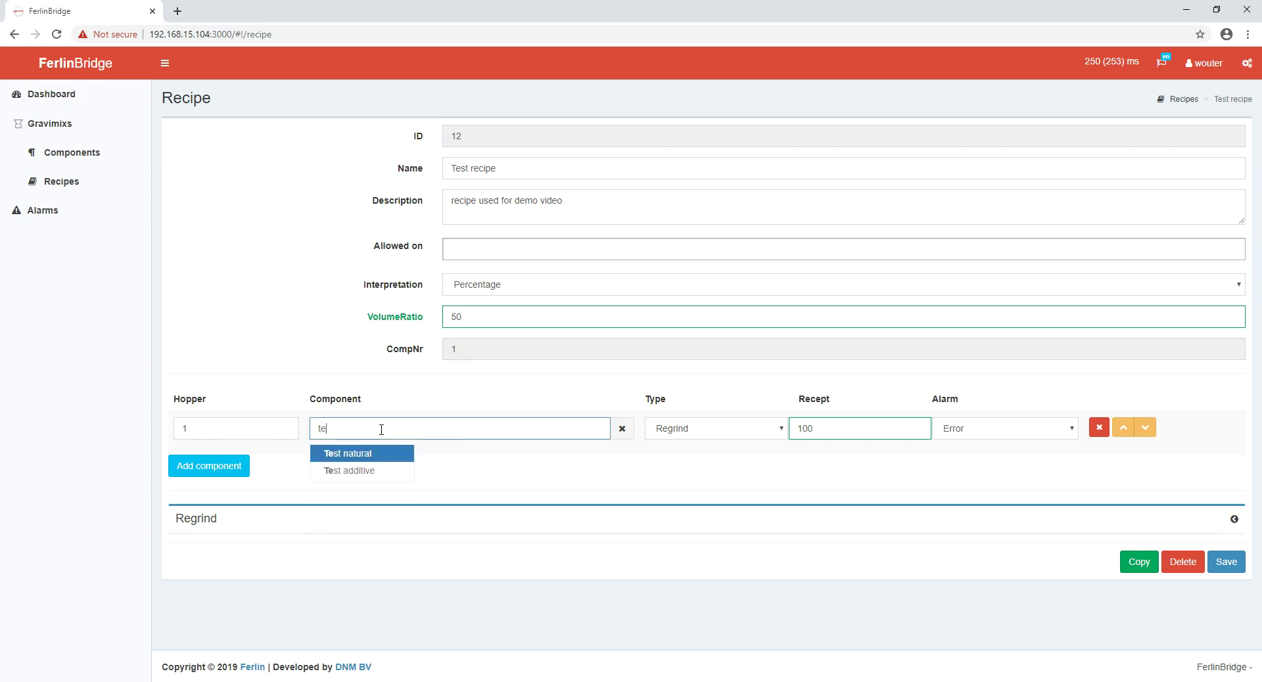
{"action": "left_click", "coordinate": [371, 471]}
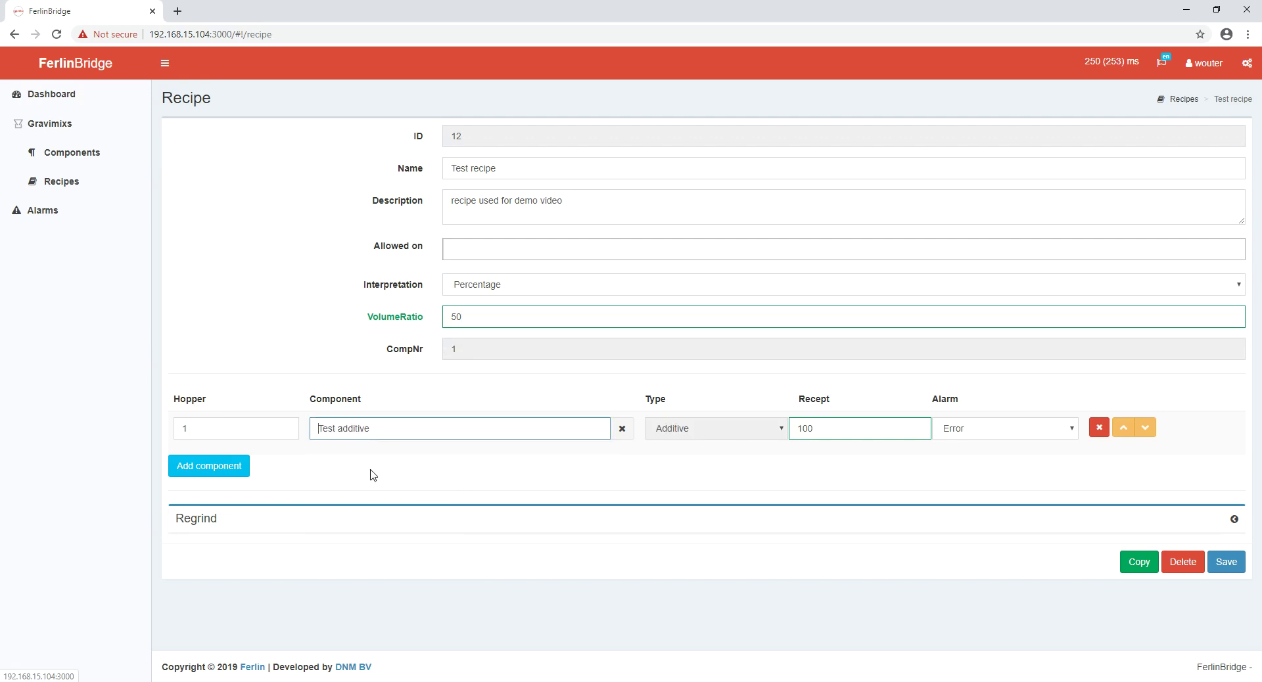
{"action": "double_click", "coordinate": [818, 433]}
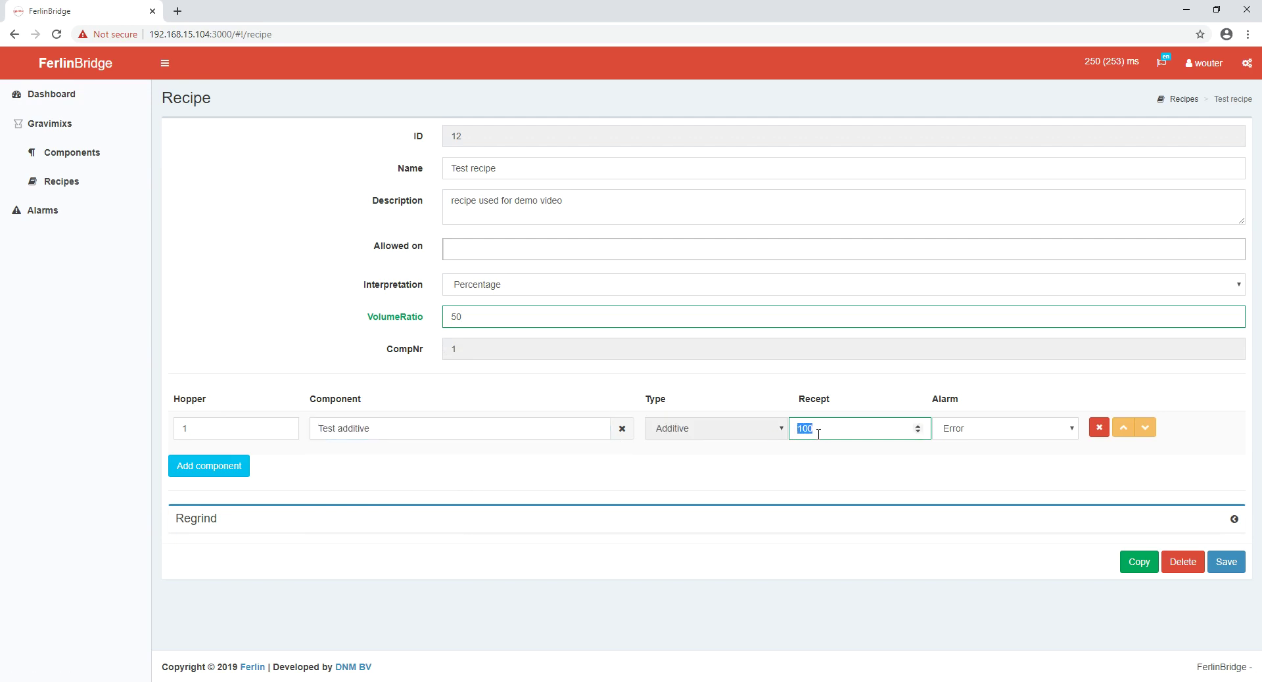
{"action": "type", "text": "2"}
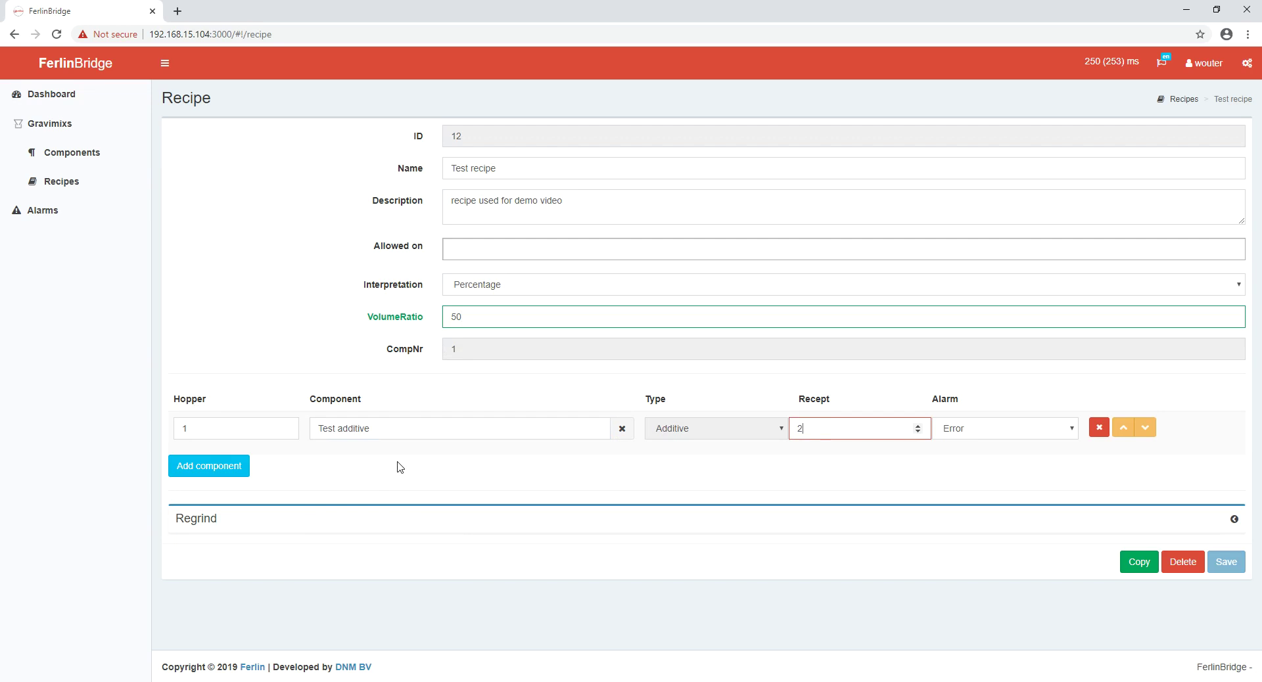
Add a second component to the recipe: Test natural in hopper 3 with a Recept value of 98.
{"action": "left_click", "coordinate": [233, 472]}
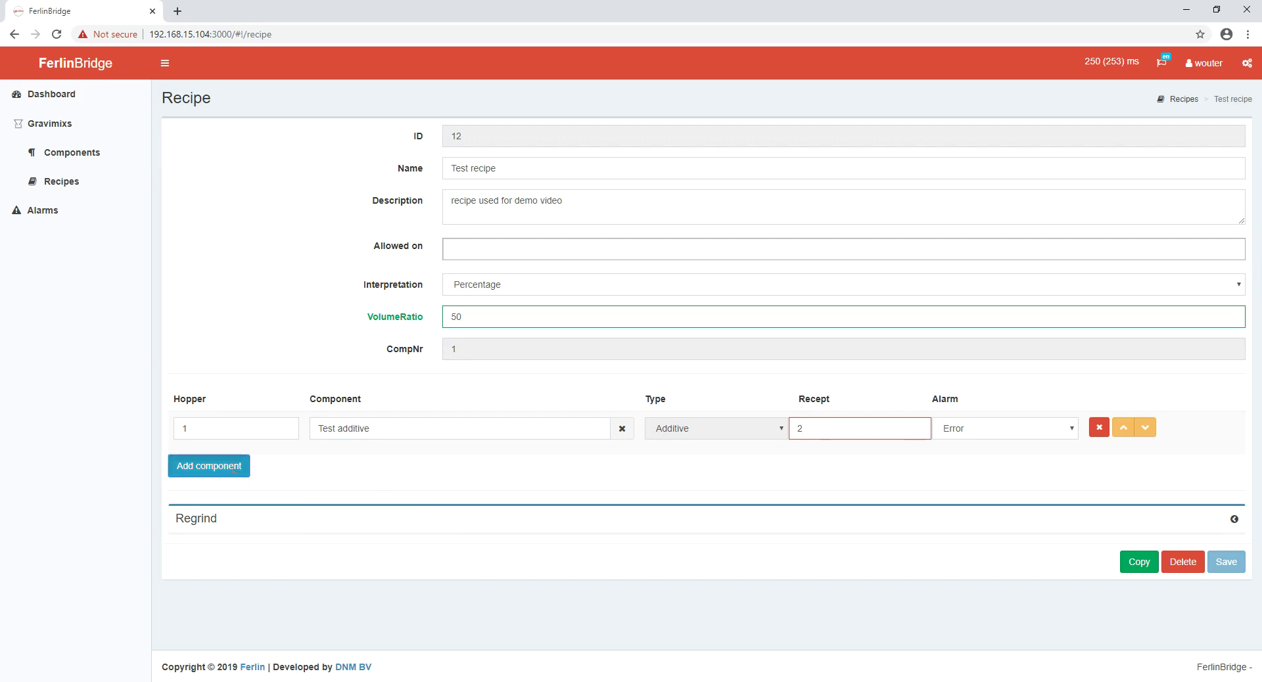
{"action": "double_click", "coordinate": [224, 472]}
{"action": "type", "text": "3"}
{"action": "left_click", "coordinate": [347, 481]}
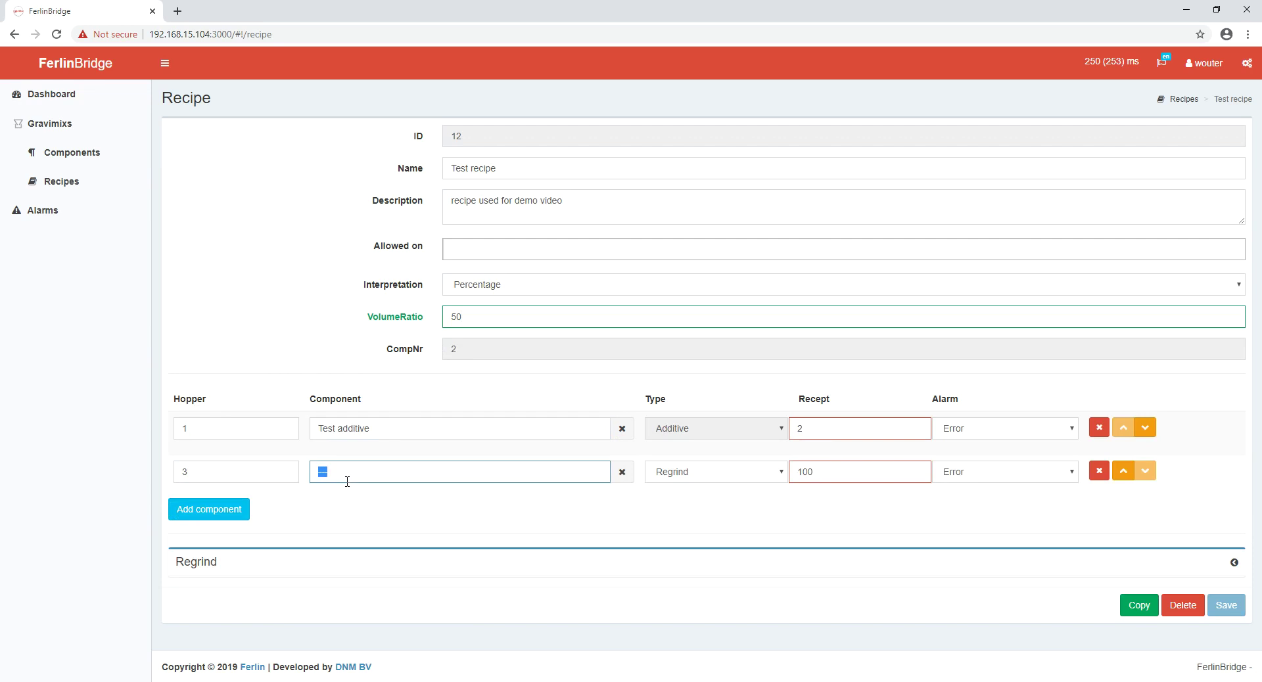
{"action": "type", "text": "te"}
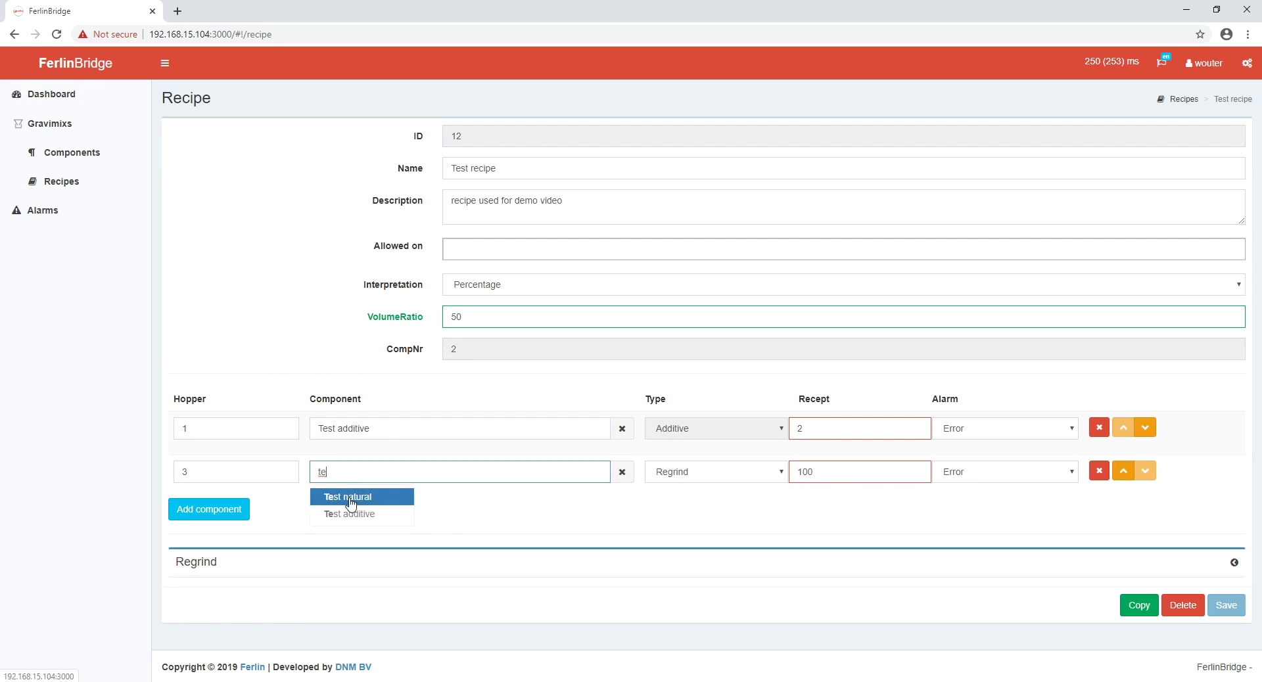
{"action": "left_click", "coordinate": [352, 503]}
{"action": "left_click", "coordinate": [827, 480]}
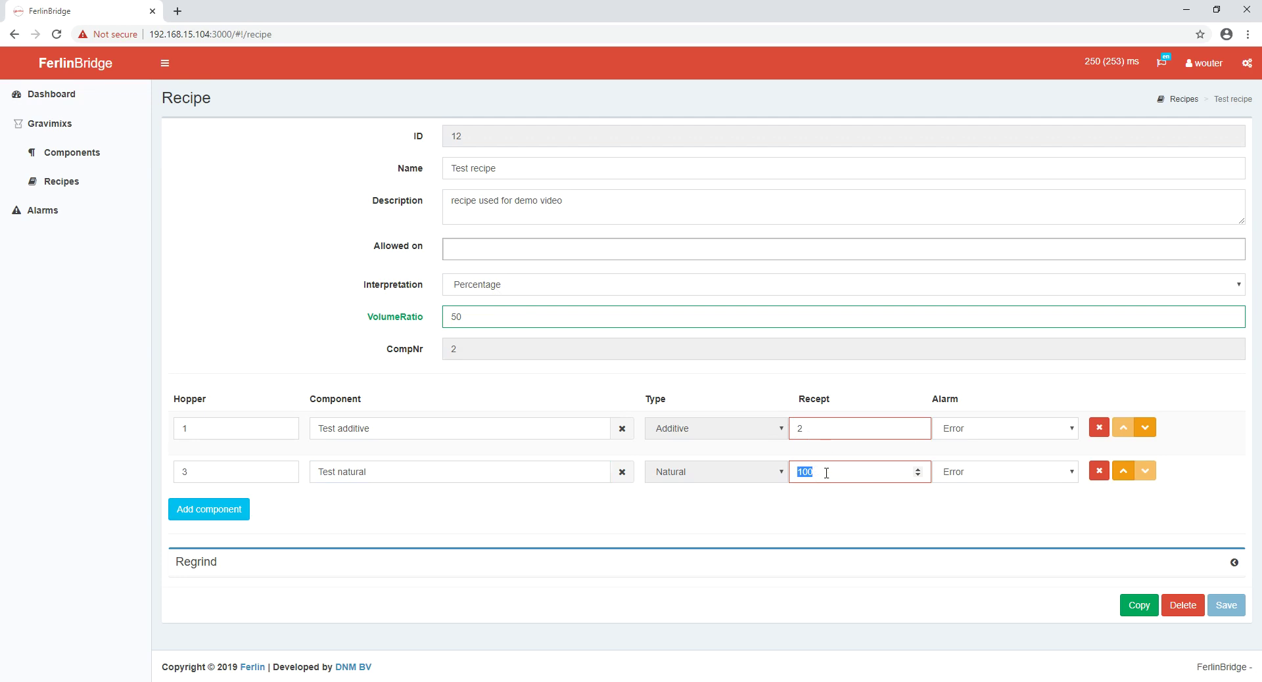
{"action": "type", "text": "98"}
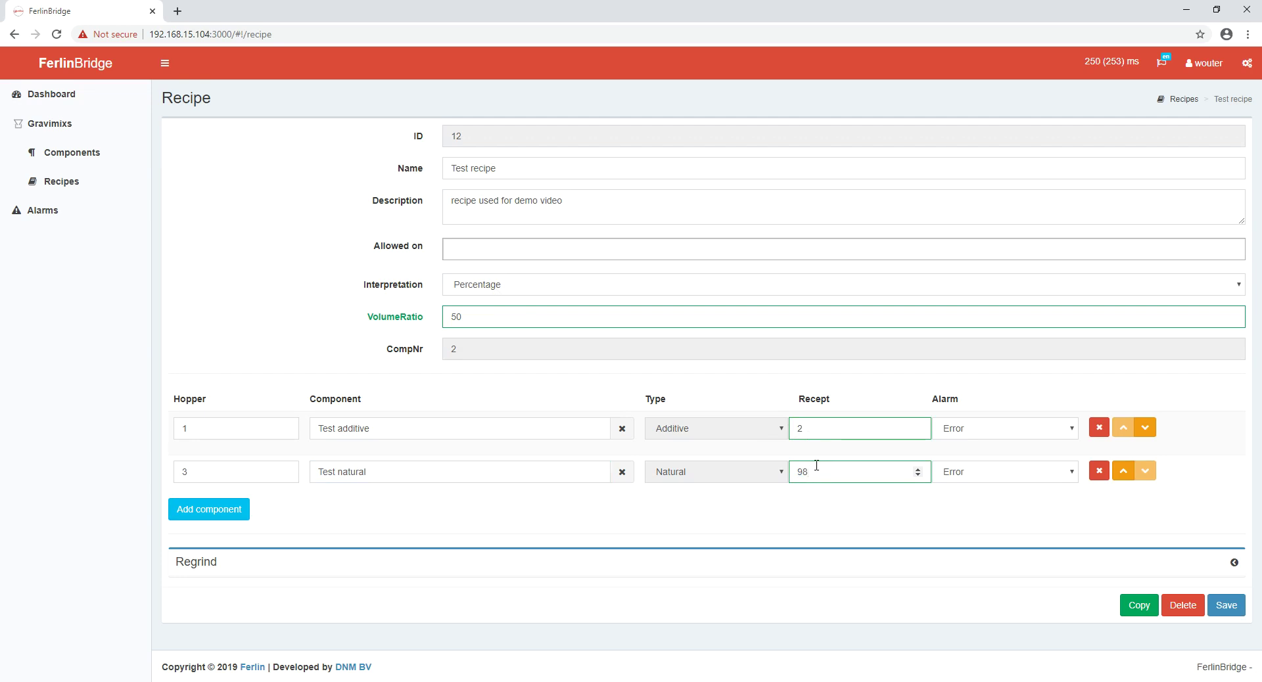
Check the alarm options for Test additive, and try moving its row below Test natural and back.
{"action": "left_click", "coordinate": [970, 437]}
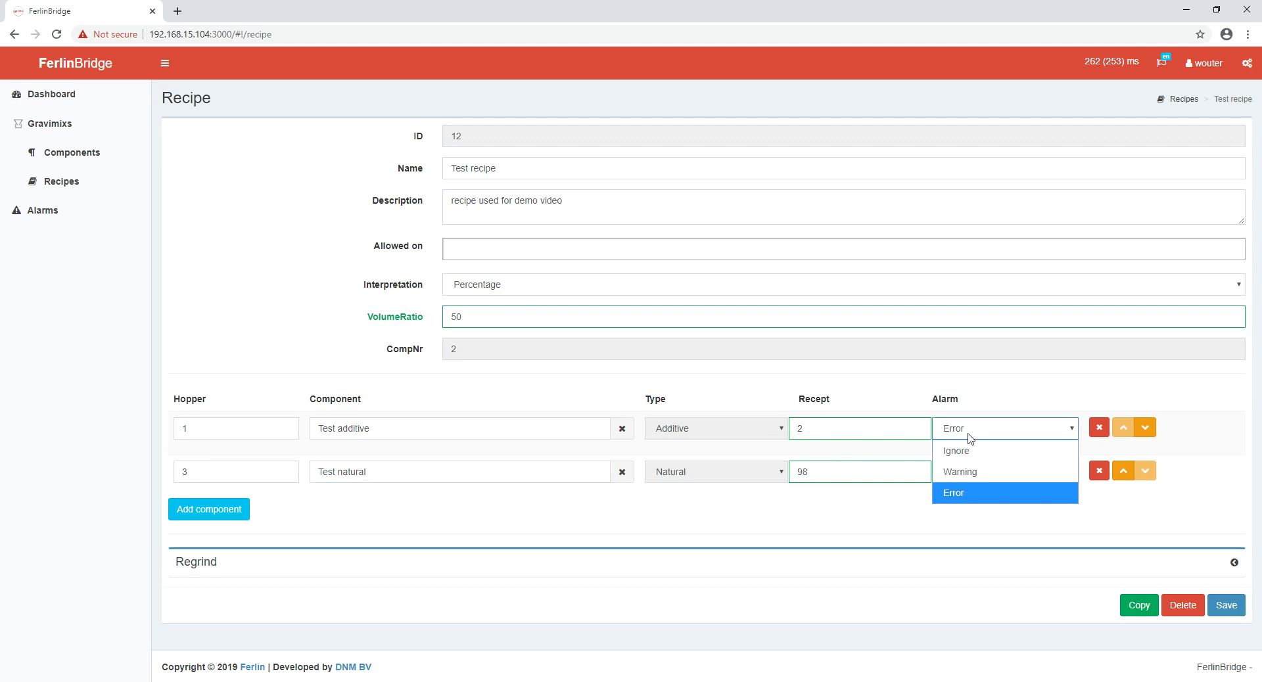
{"action": "left_click", "coordinate": [969, 437]}
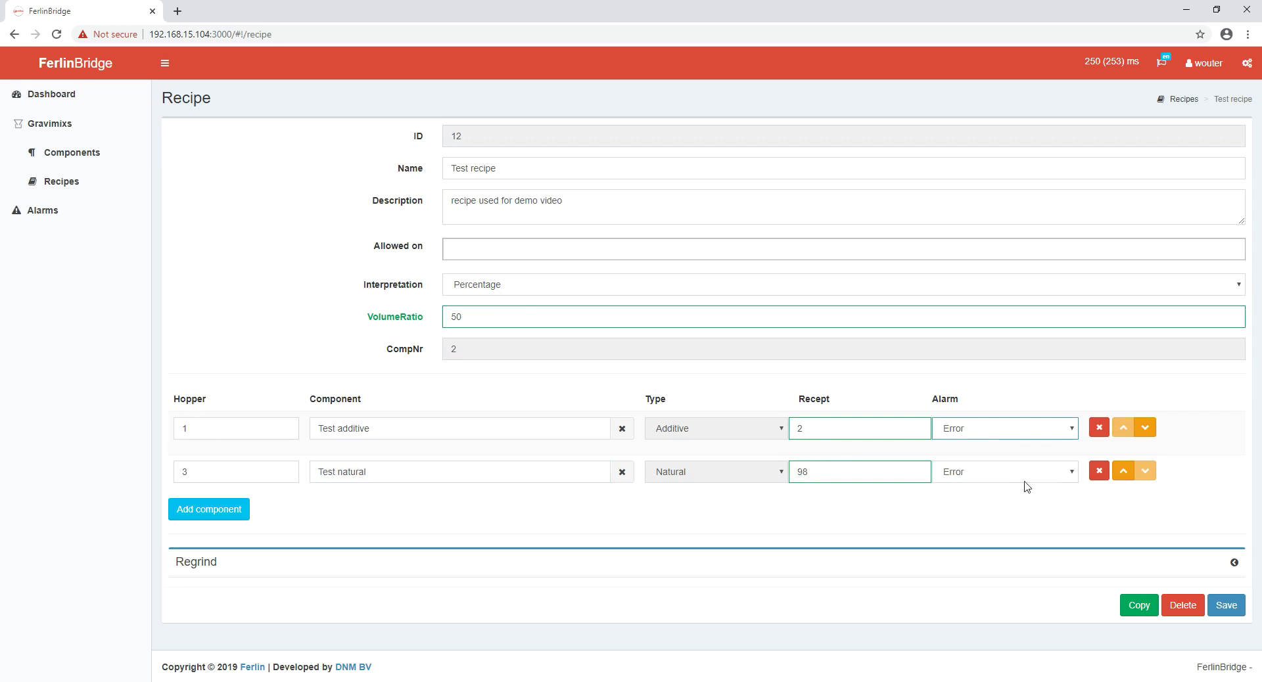
{"action": "left_click", "coordinate": [1145, 433]}
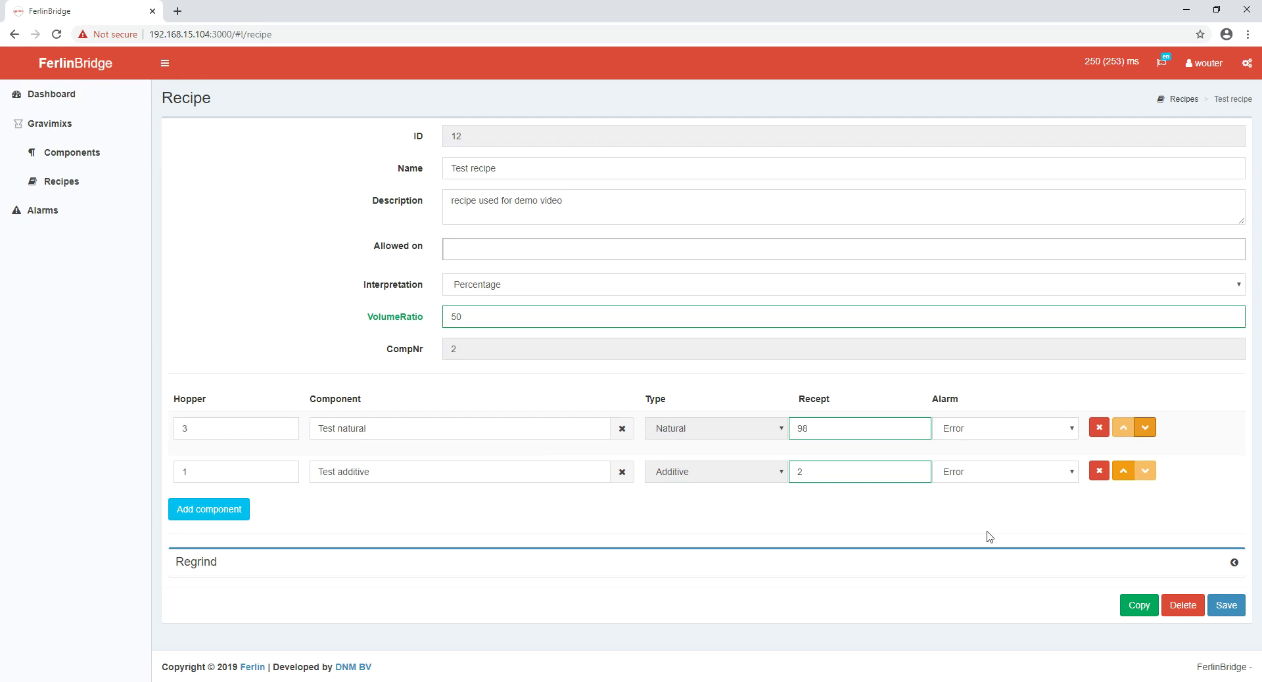
{"action": "left_click", "coordinate": [1144, 431]}
Save the recipe and confirm updating it on the Gravimix nodes.
{"action": "left_click", "coordinate": [1224, 605]}
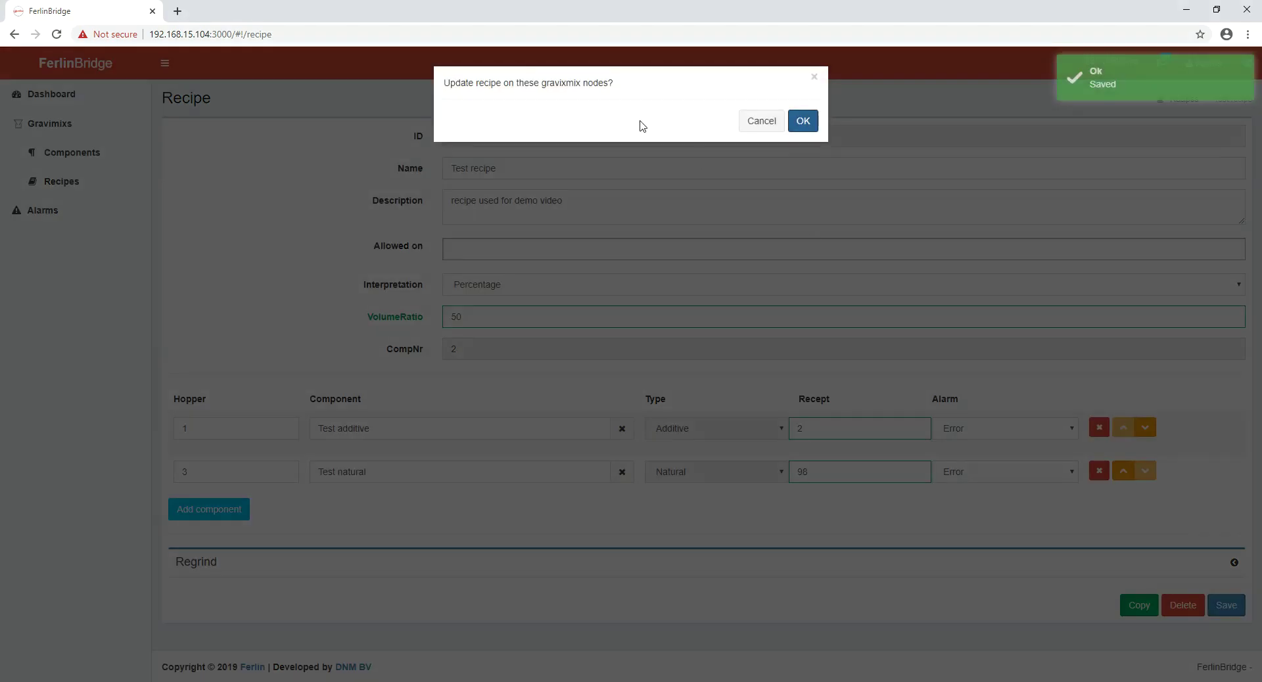
{"action": "left_click", "coordinate": [803, 122]}
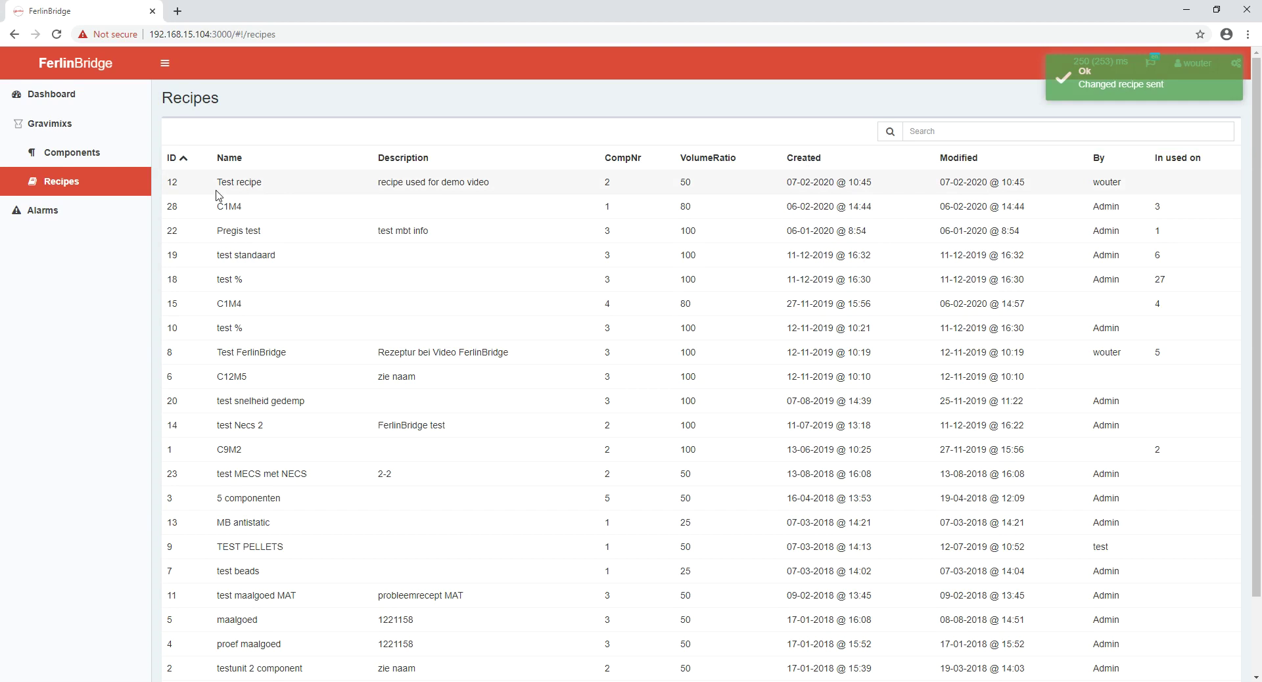
Select "Test recipe" for the Gravimix EX 123 FGB MECS-3 and confirm sending it to the machine.
{"action": "left_click", "coordinate": [58, 131]}
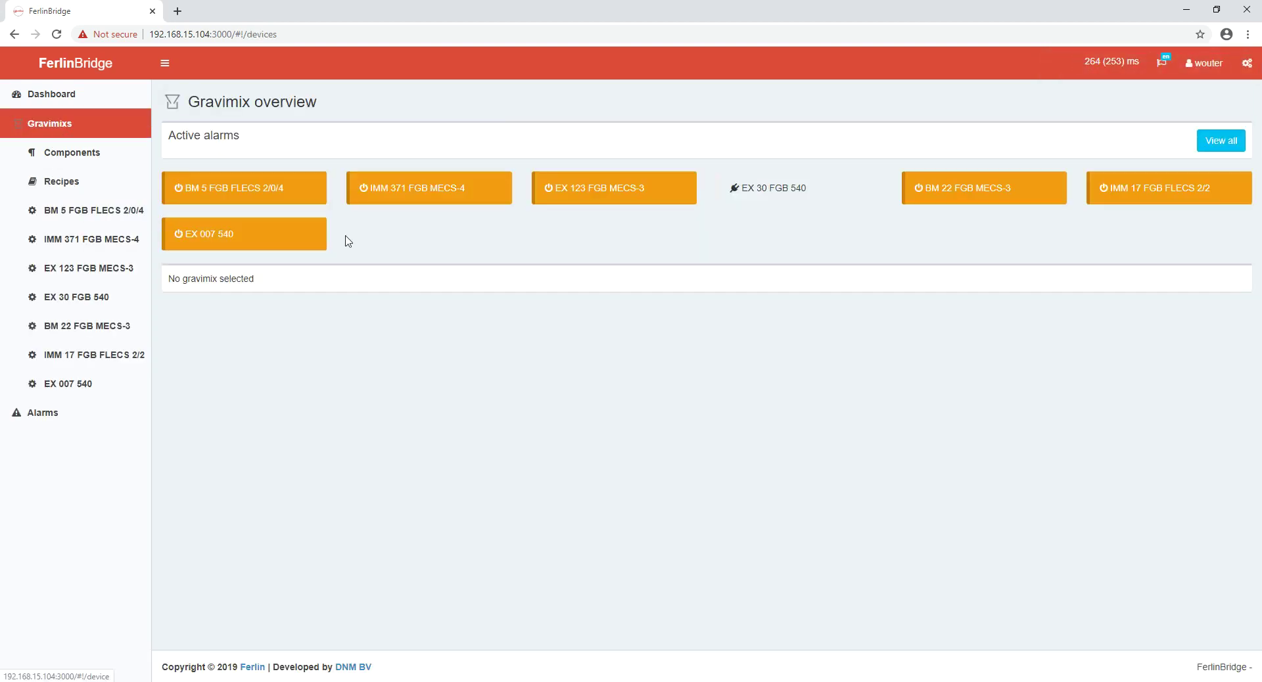
{"action": "left_click", "coordinate": [595, 199]}
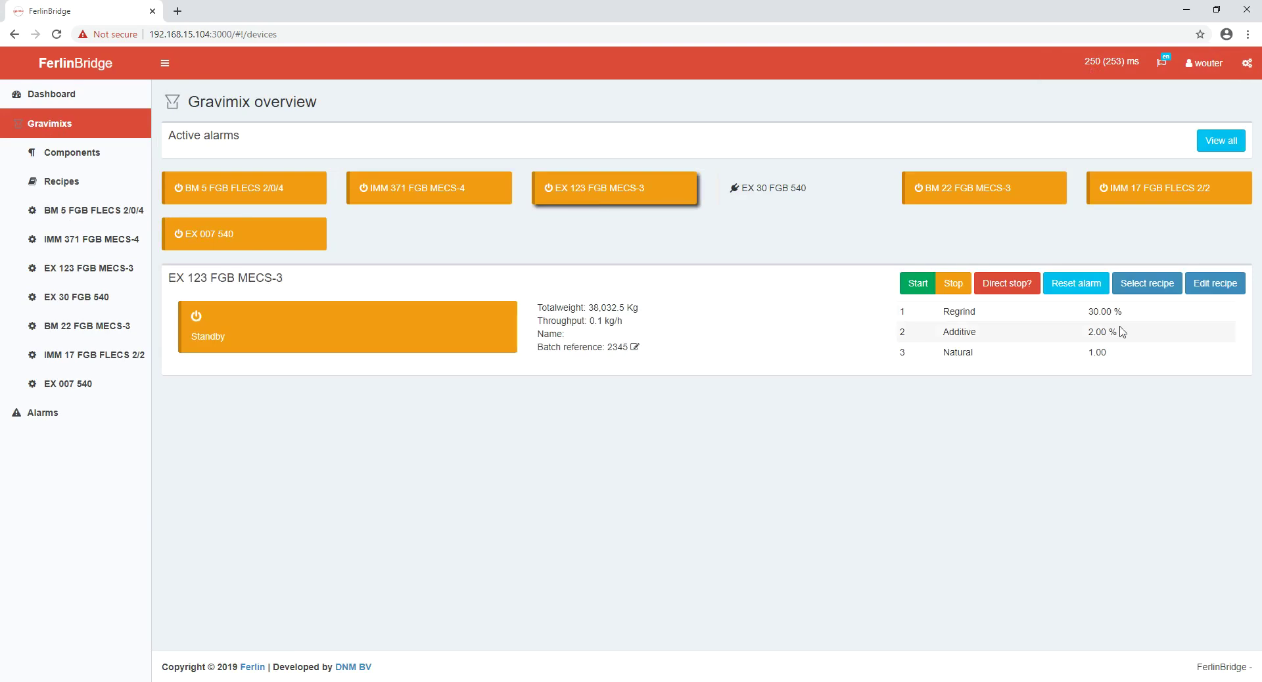
{"action": "left_click", "coordinate": [1155, 288]}
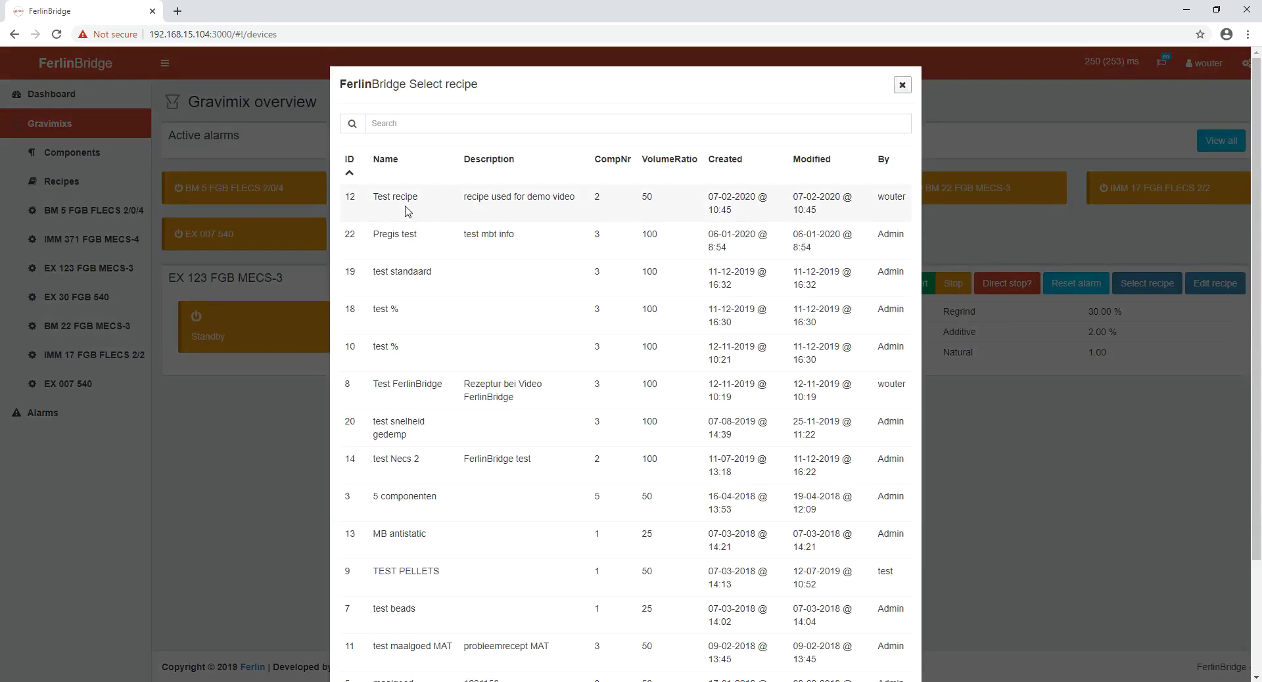
{"action": "left_click", "coordinate": [405, 211]}
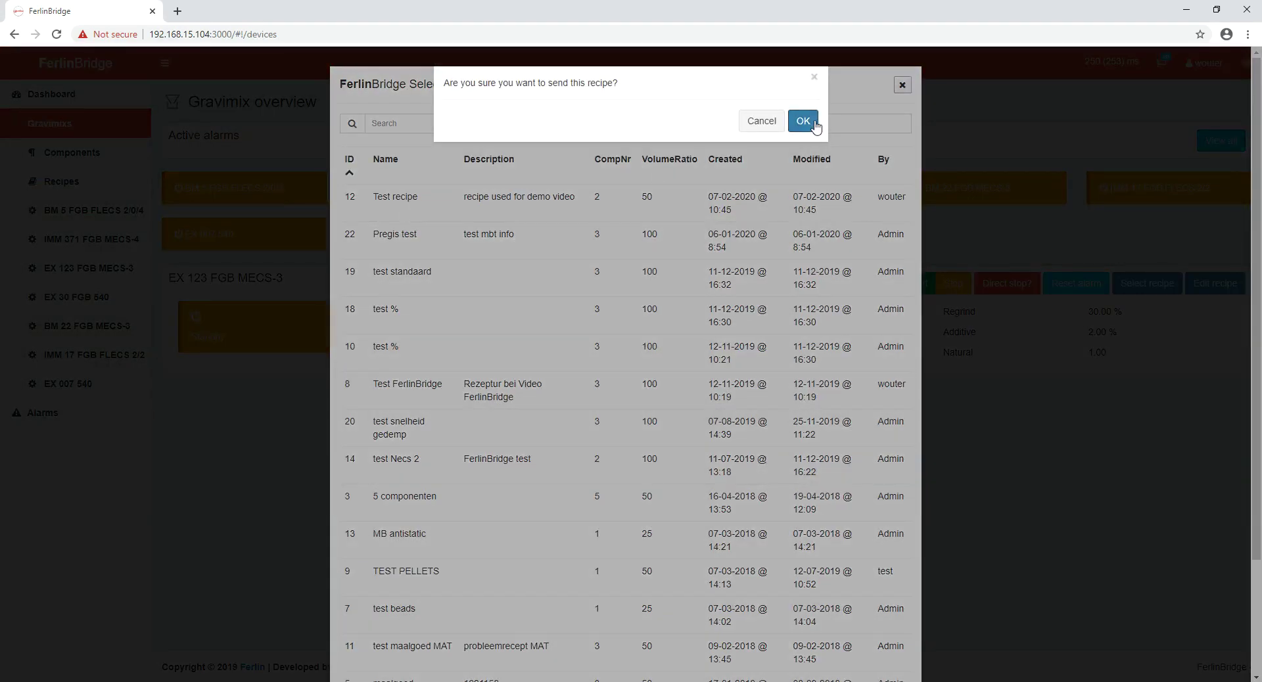
{"action": "left_click", "coordinate": [804, 125]}
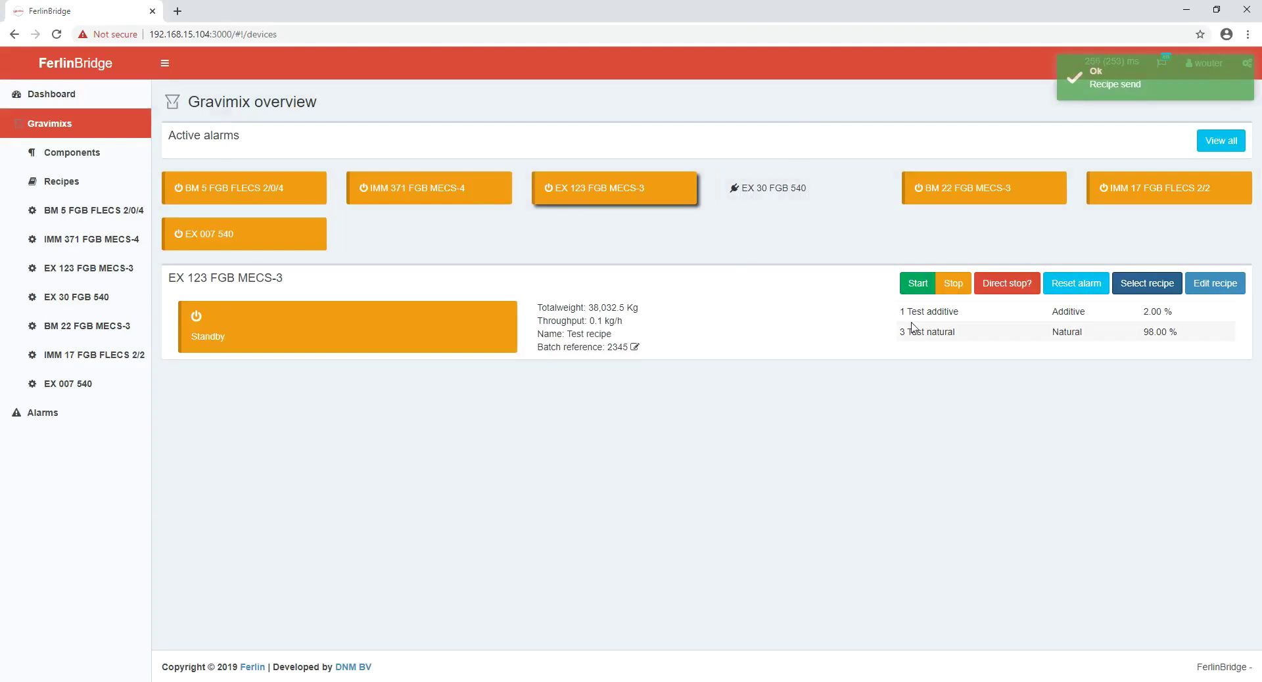
Set the batch reference of EX 123 FGB MECS-3 to 4321.
{"action": "left_click", "coordinate": [635, 348]}
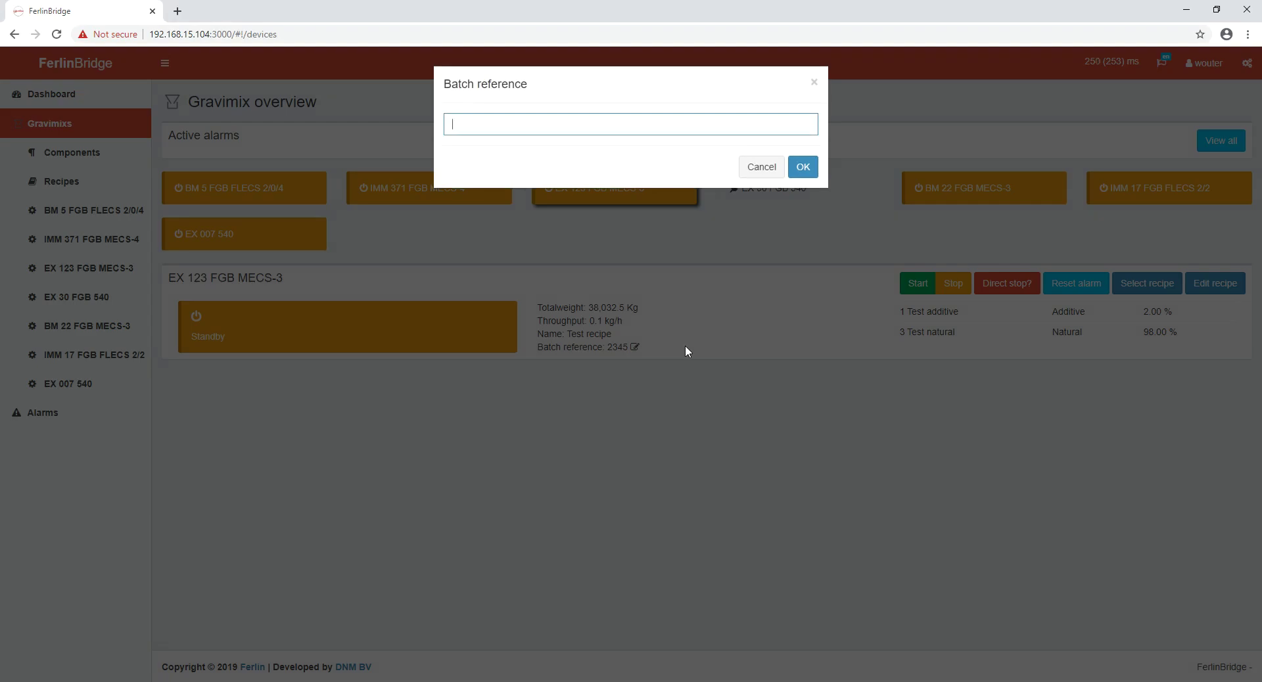
{"action": "type", "text": "4321"}
{"action": "left_click", "coordinate": [805, 167]}
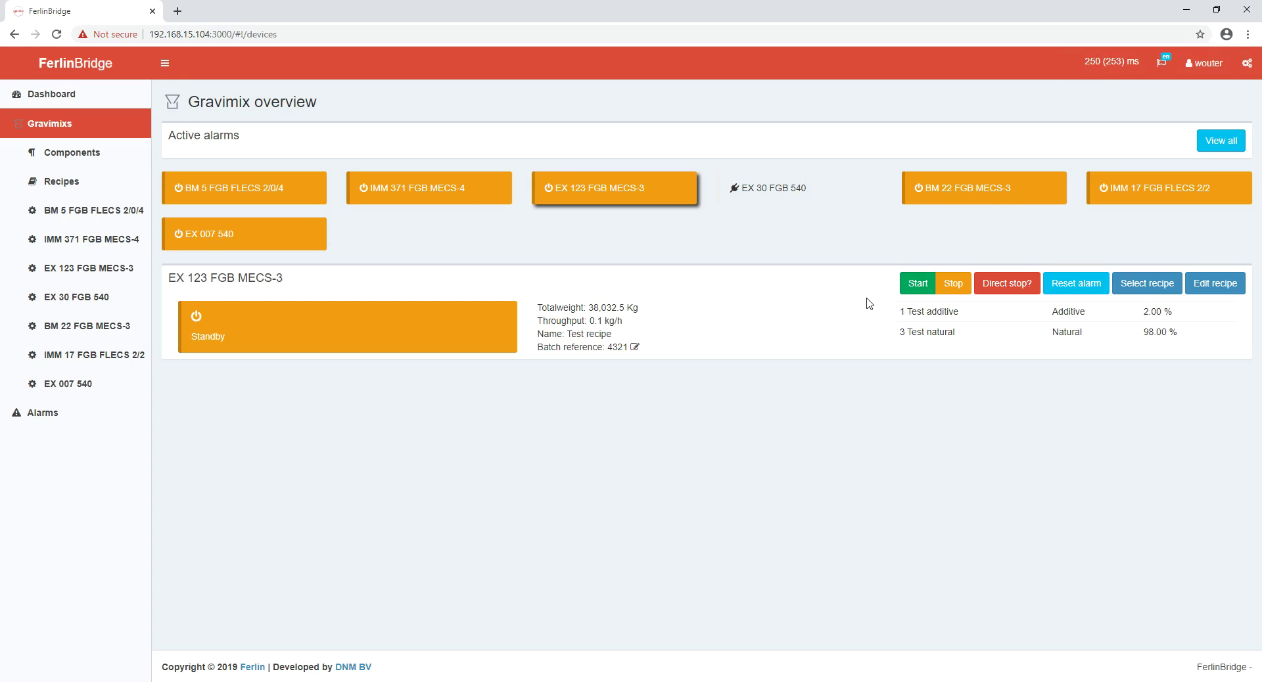
Start production on EX 123 FGB MECS-3 and give it the normal stop command.
{"action": "left_click", "coordinate": [907, 288]}
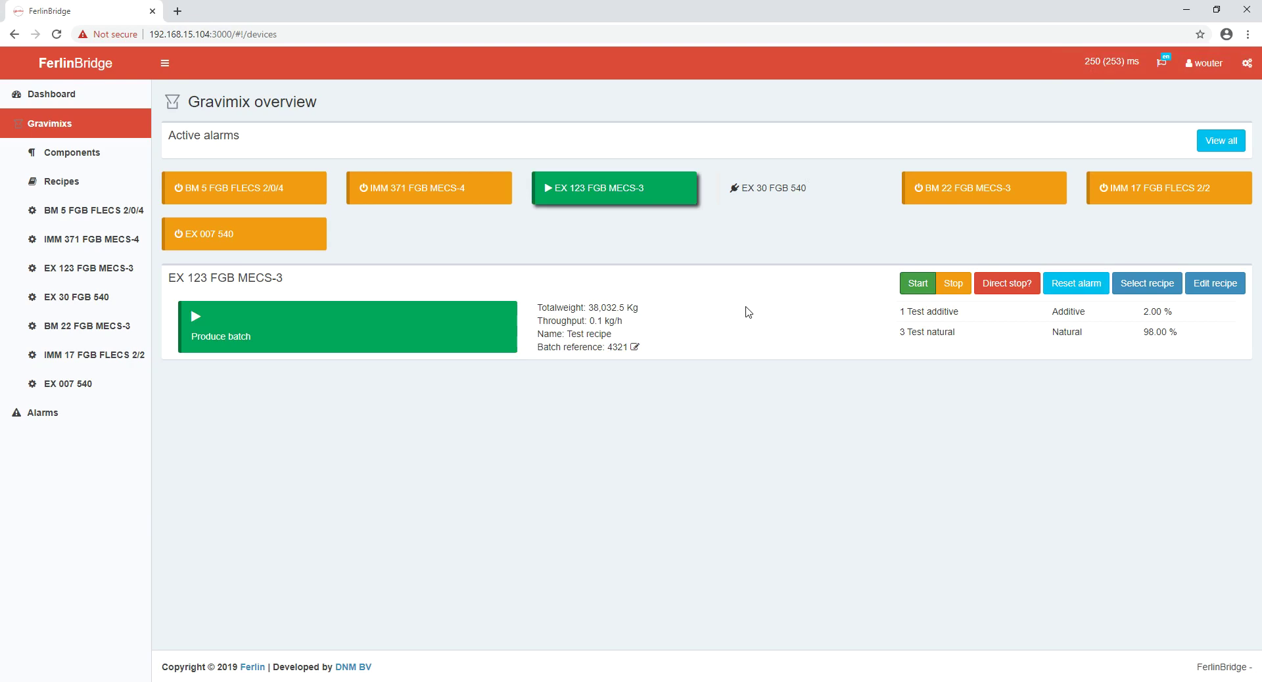
{"action": "left_click", "coordinate": [952, 284]}
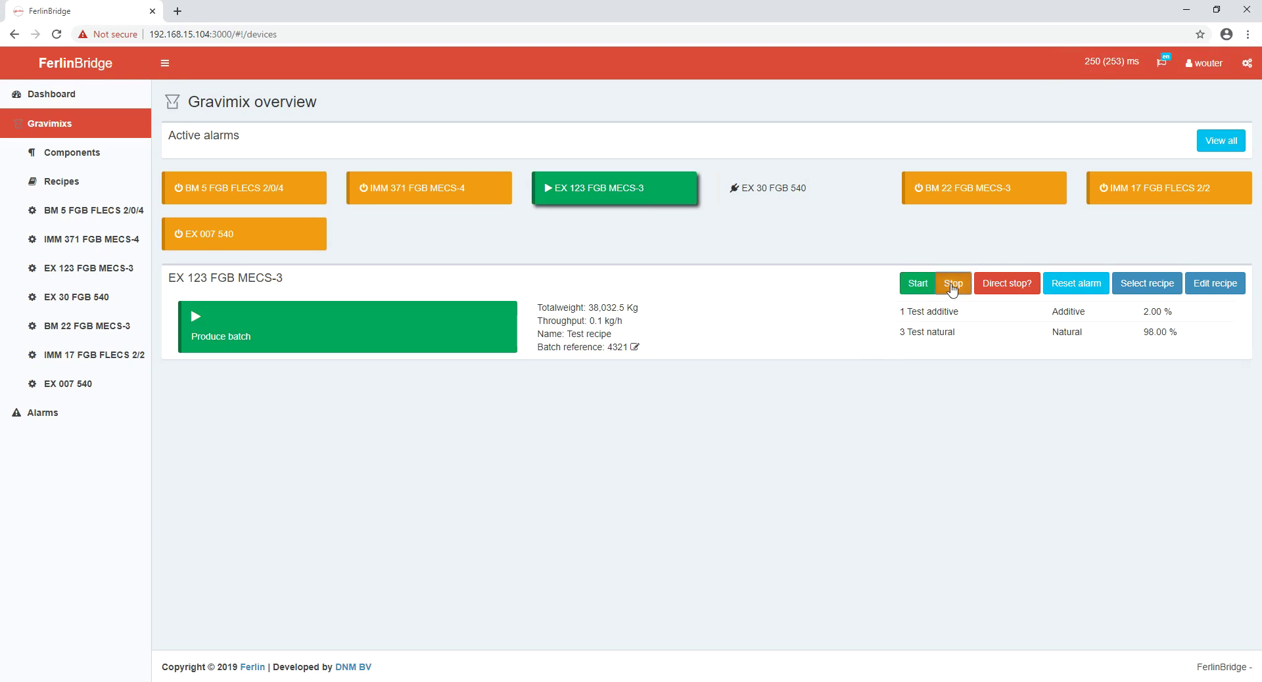